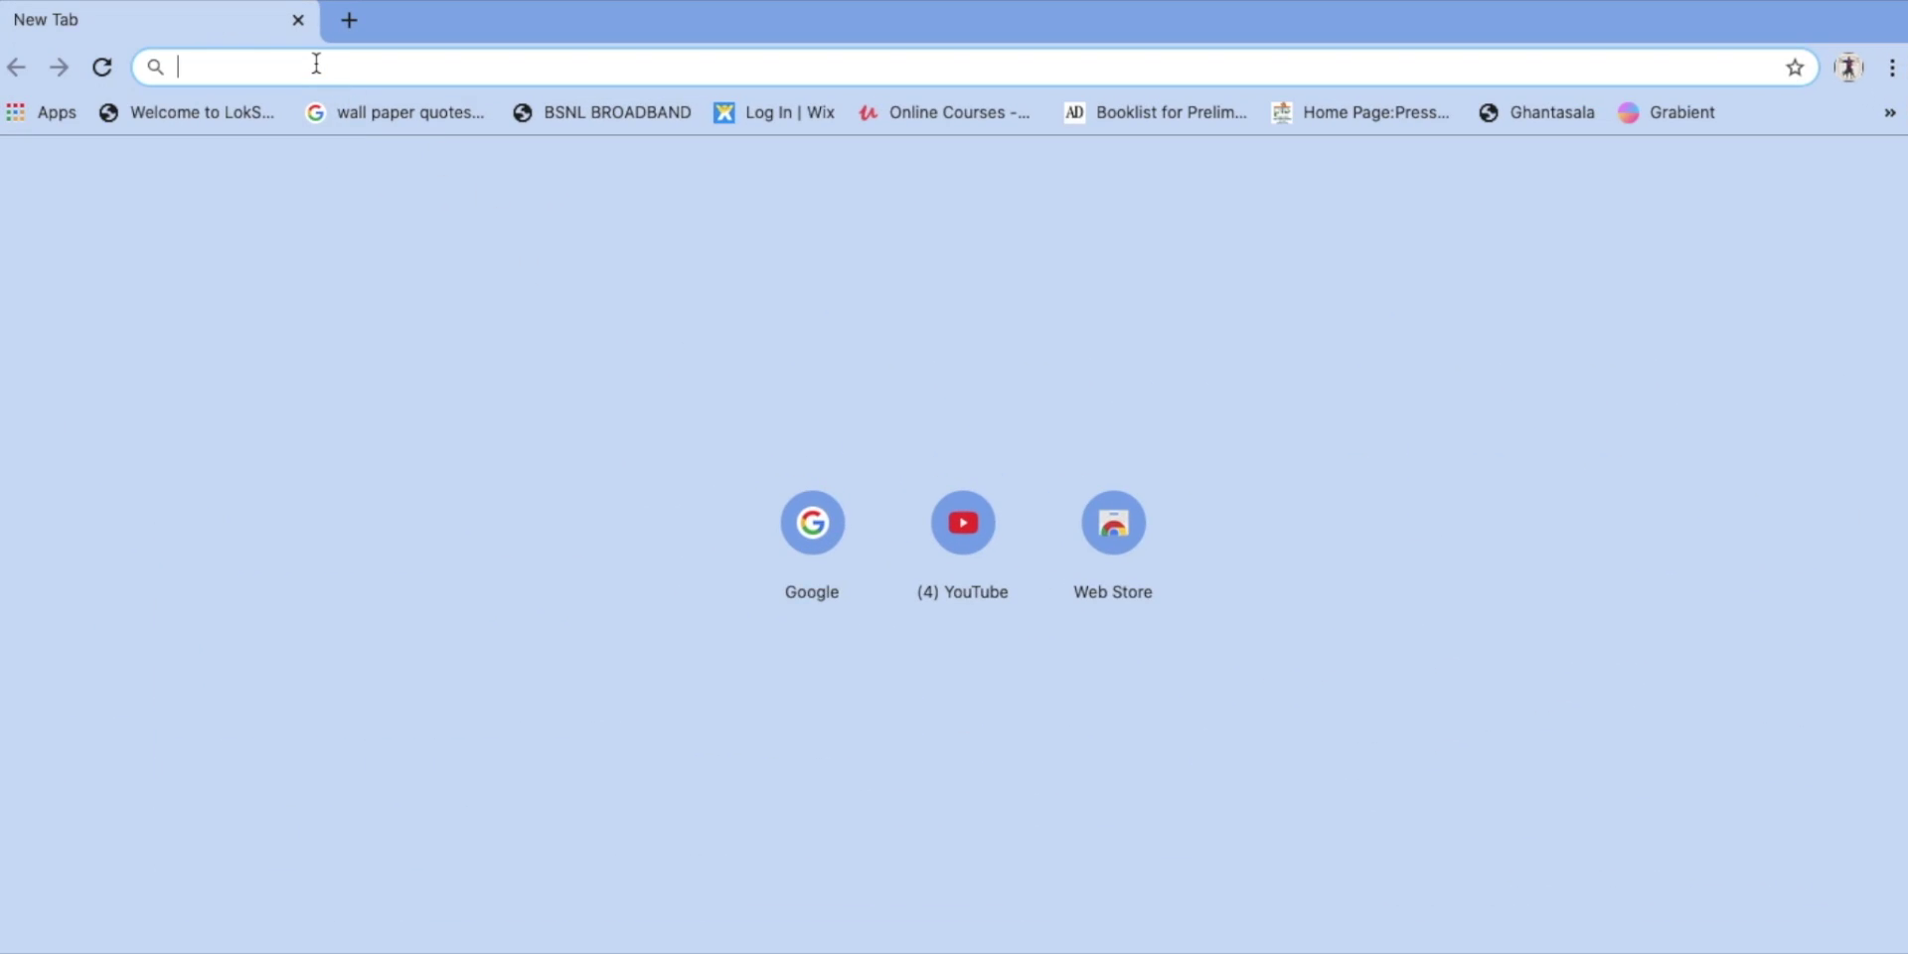
# Step: Open the router's login page at 192.168.1.1
pyautogui.write('192')
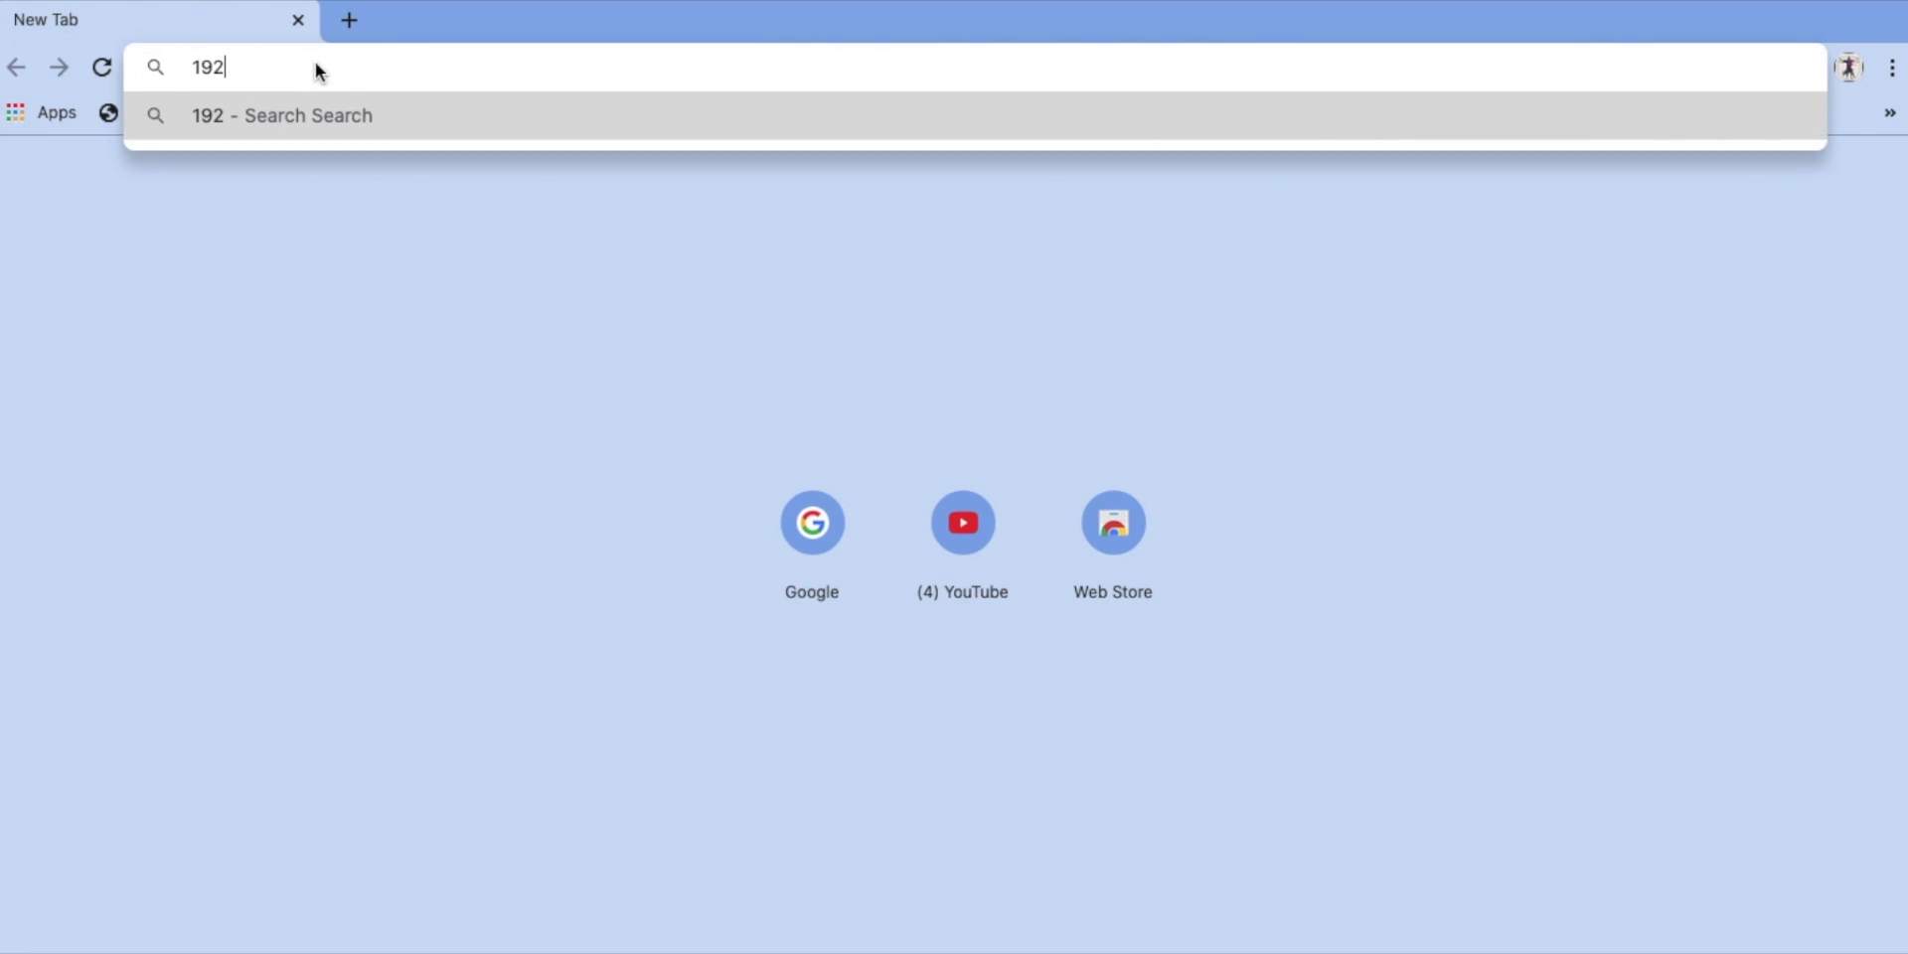
pyautogui.write('.168.')
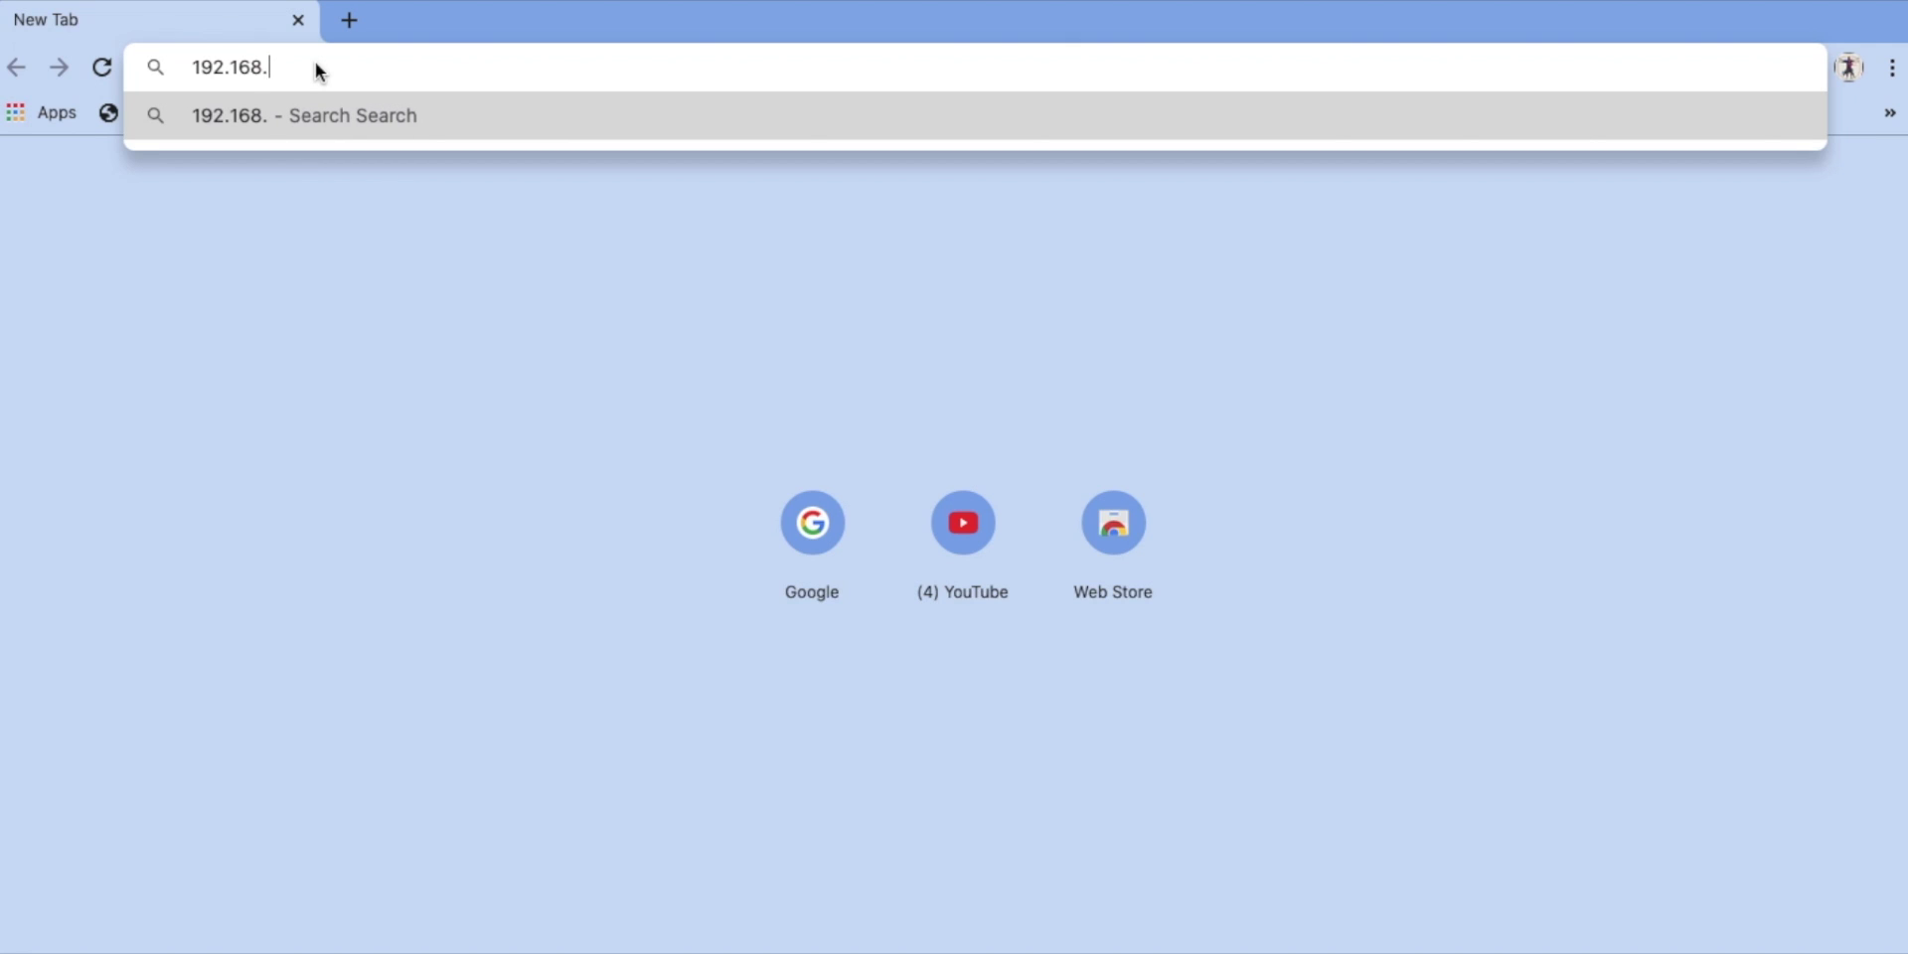
pyautogui.write('1.1')
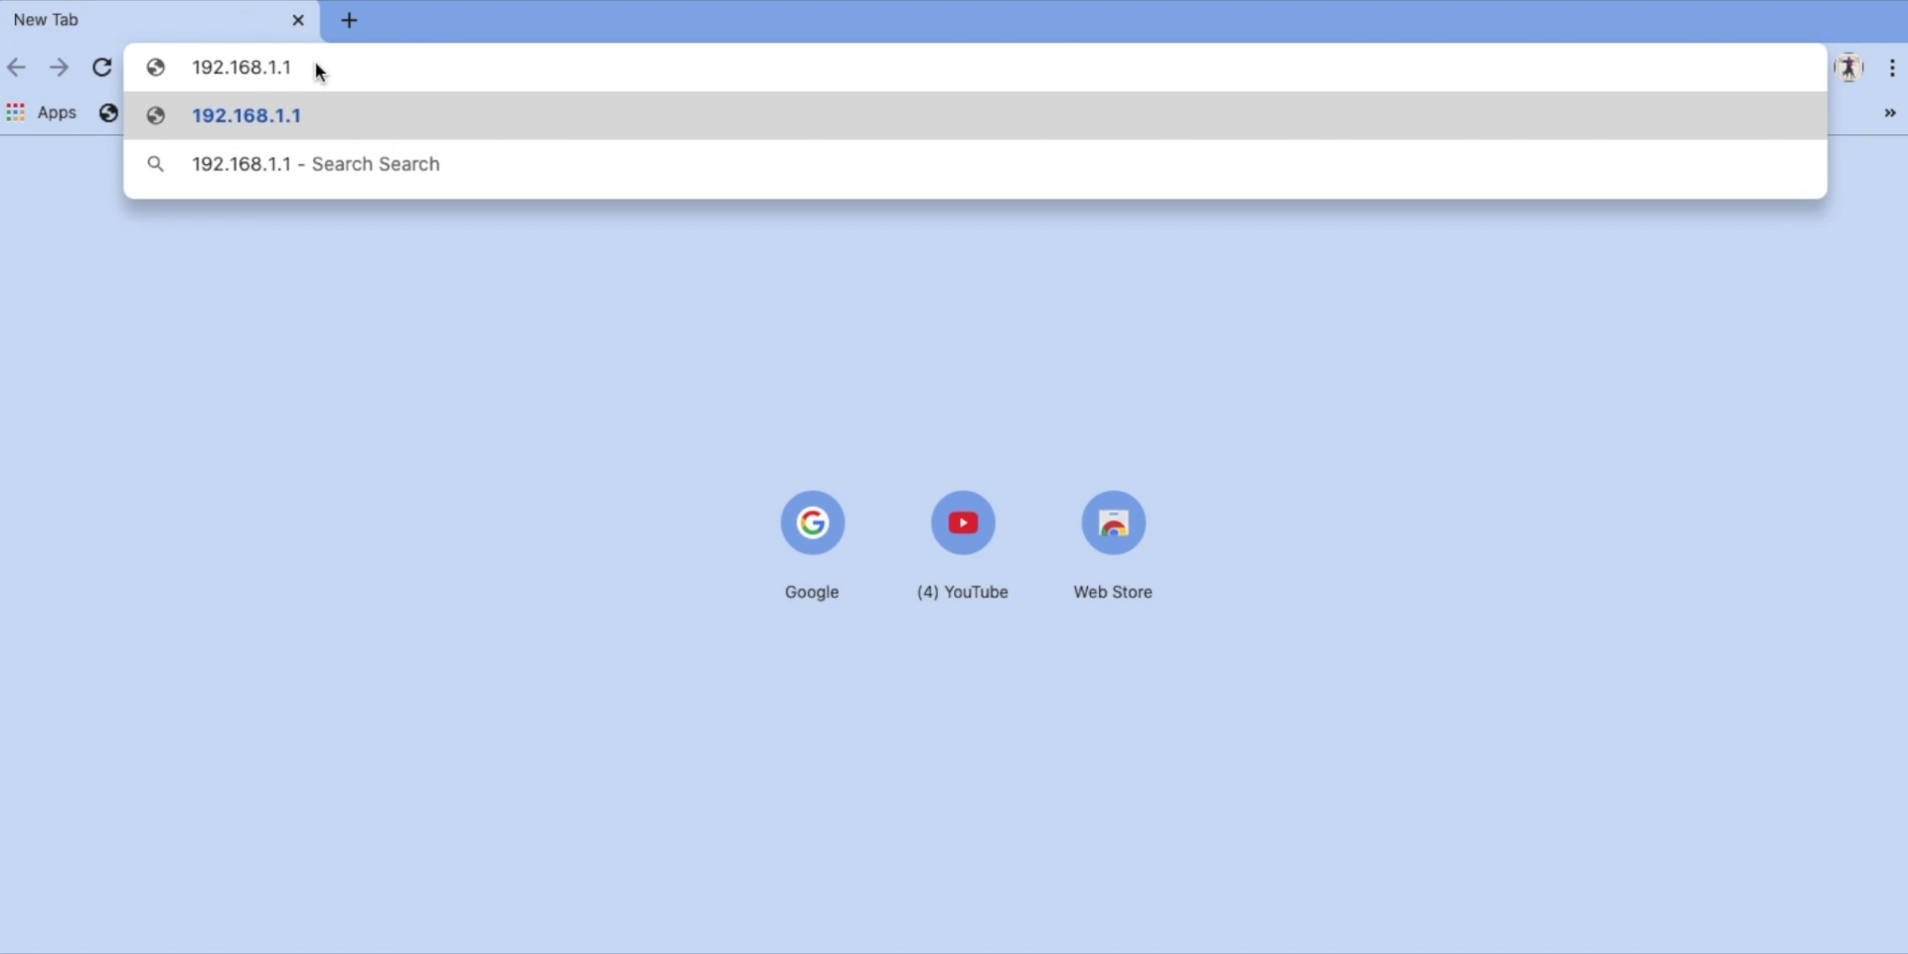
pyautogui.press('Return')
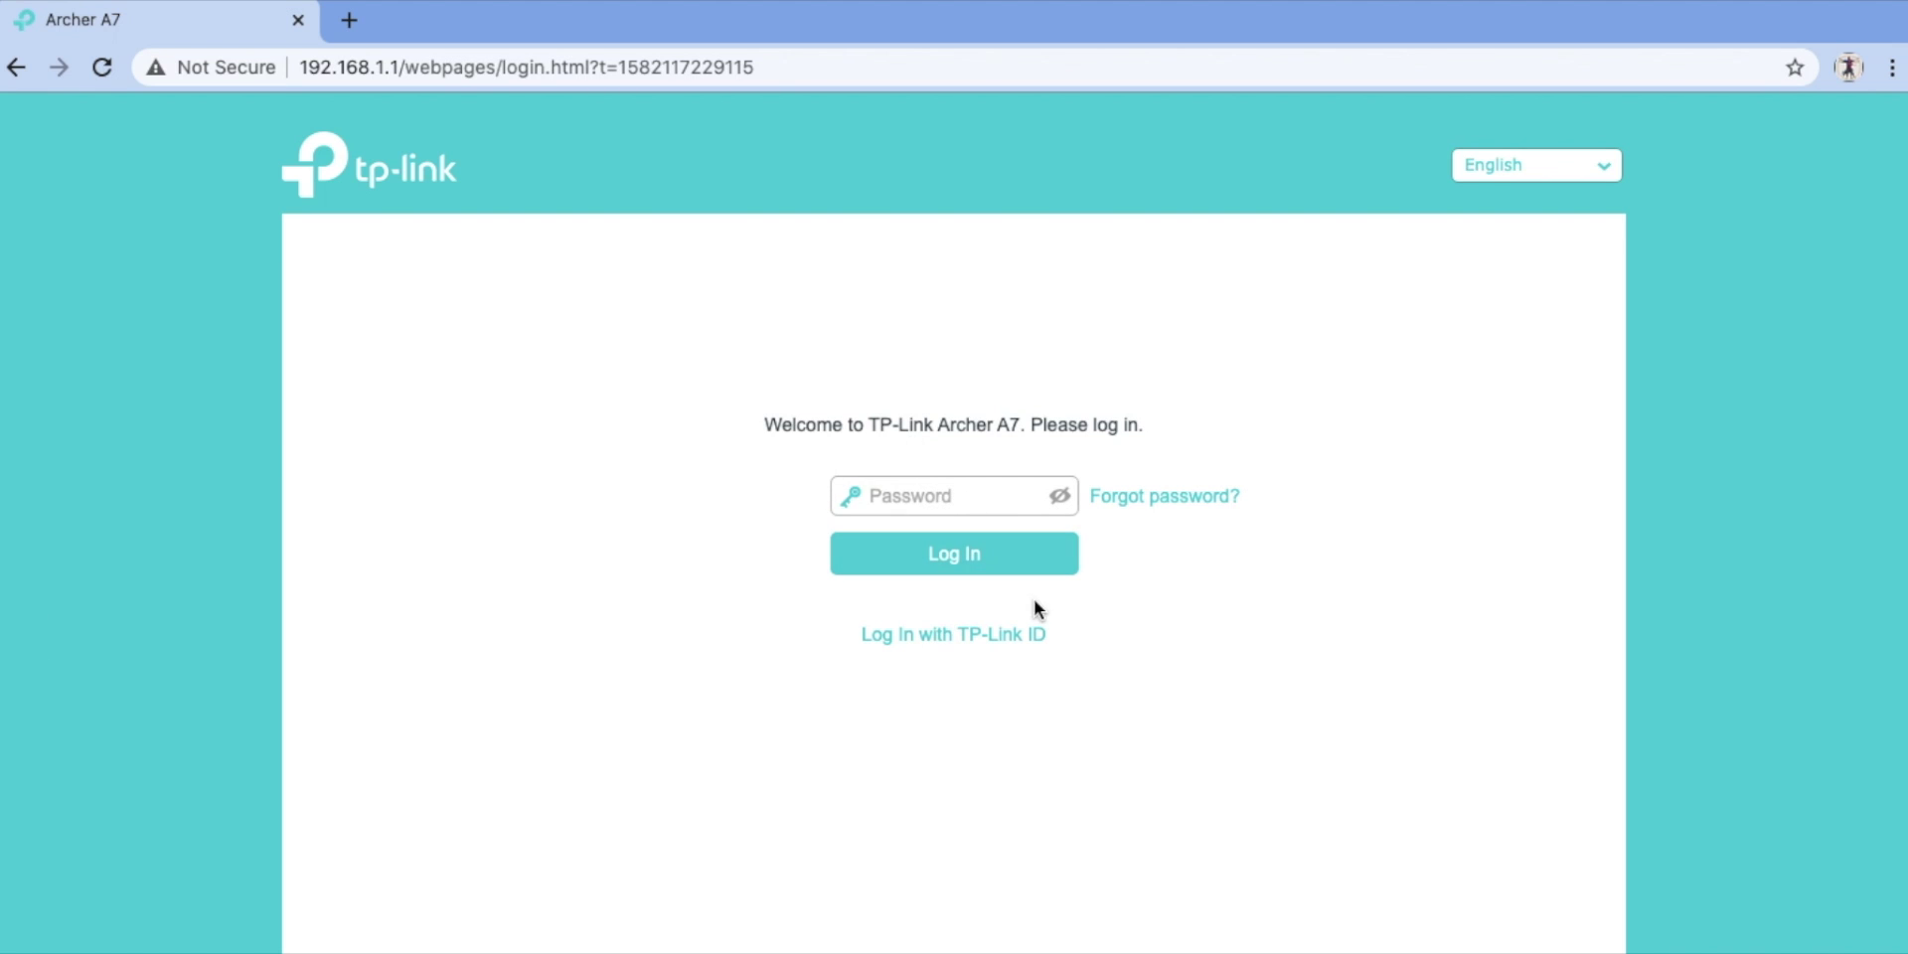
# Step: Enter the router password and log in to the Archer A7 management page
pyautogui.click(923, 492)
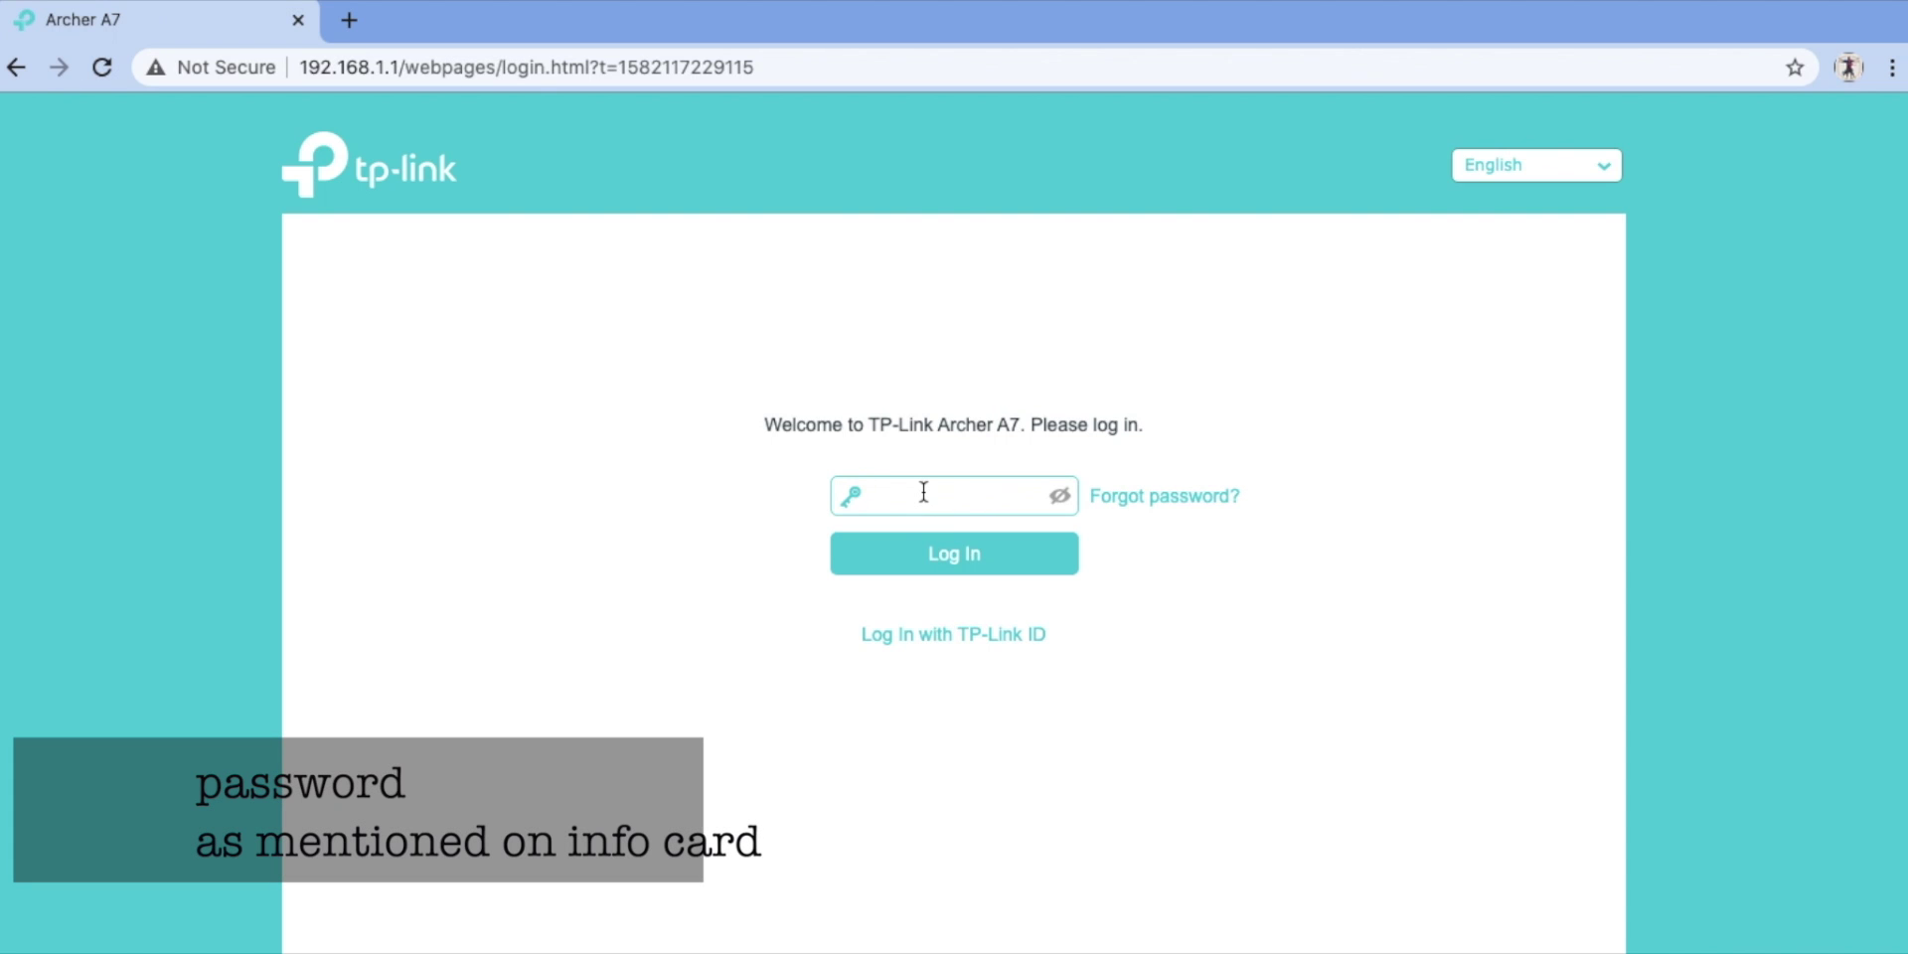
pyautogui.write('••••••••')
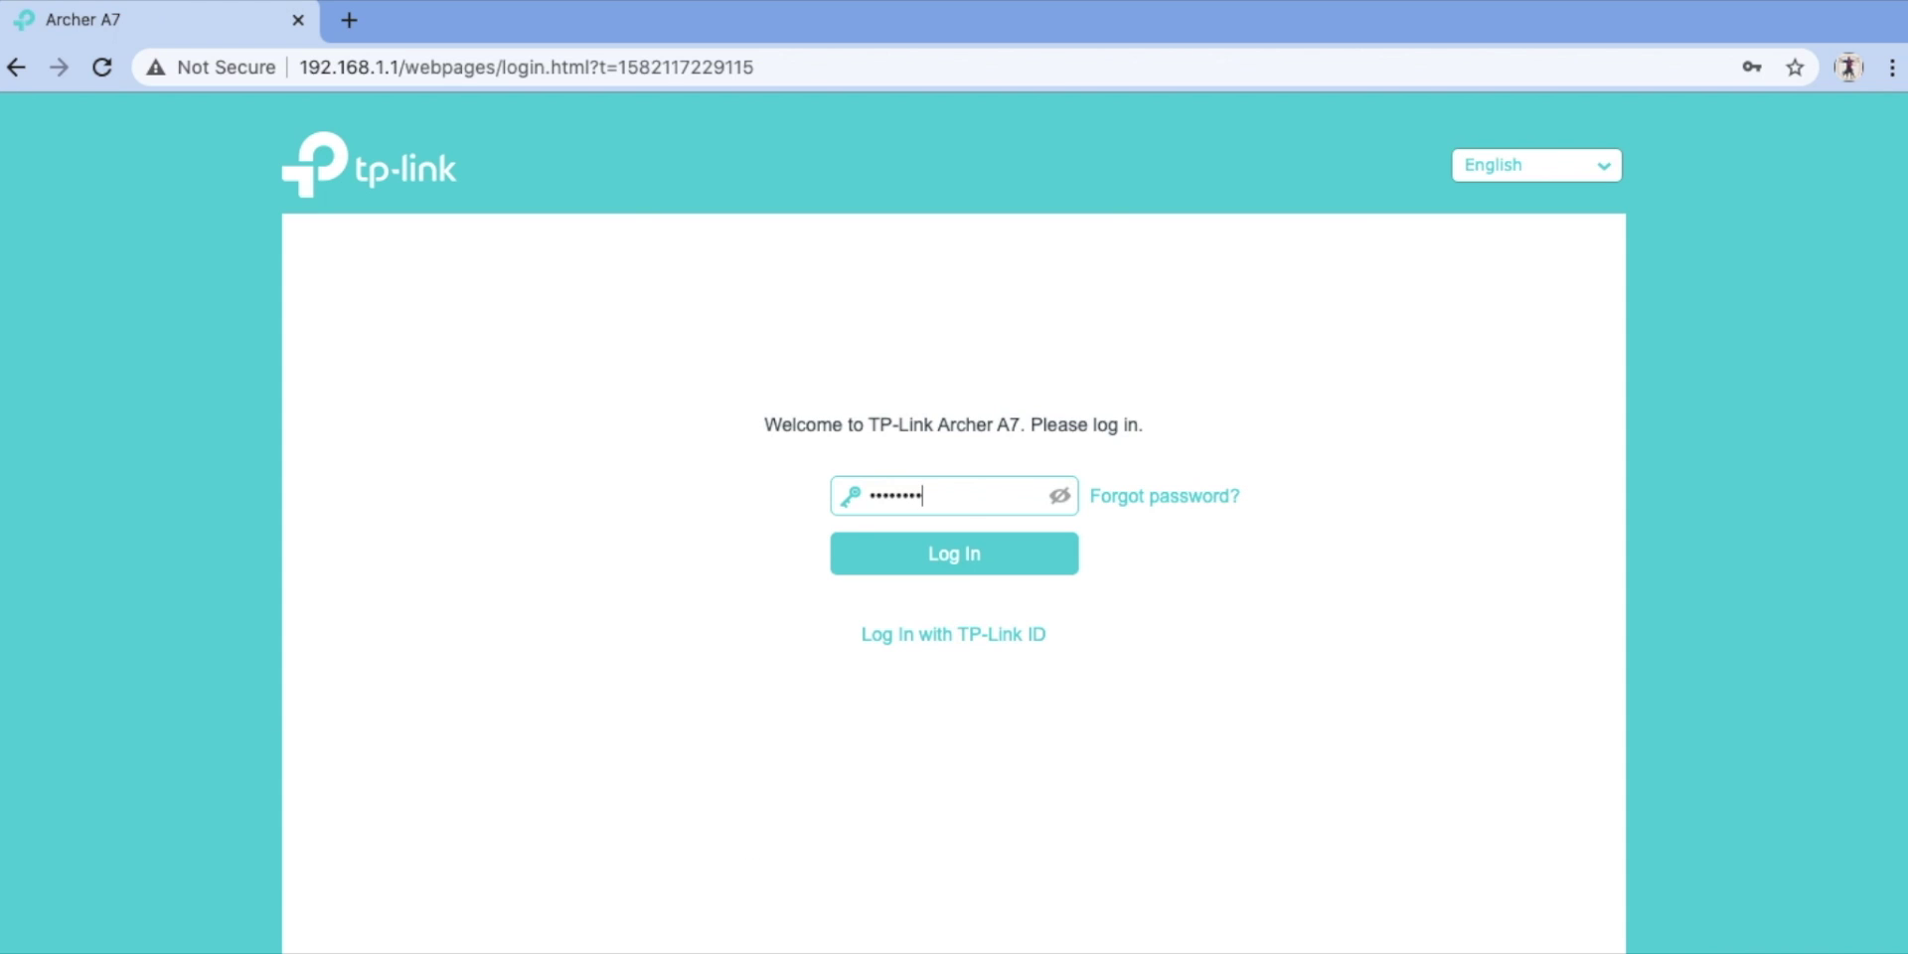
pyautogui.write('•')
pyautogui.click(952, 552)
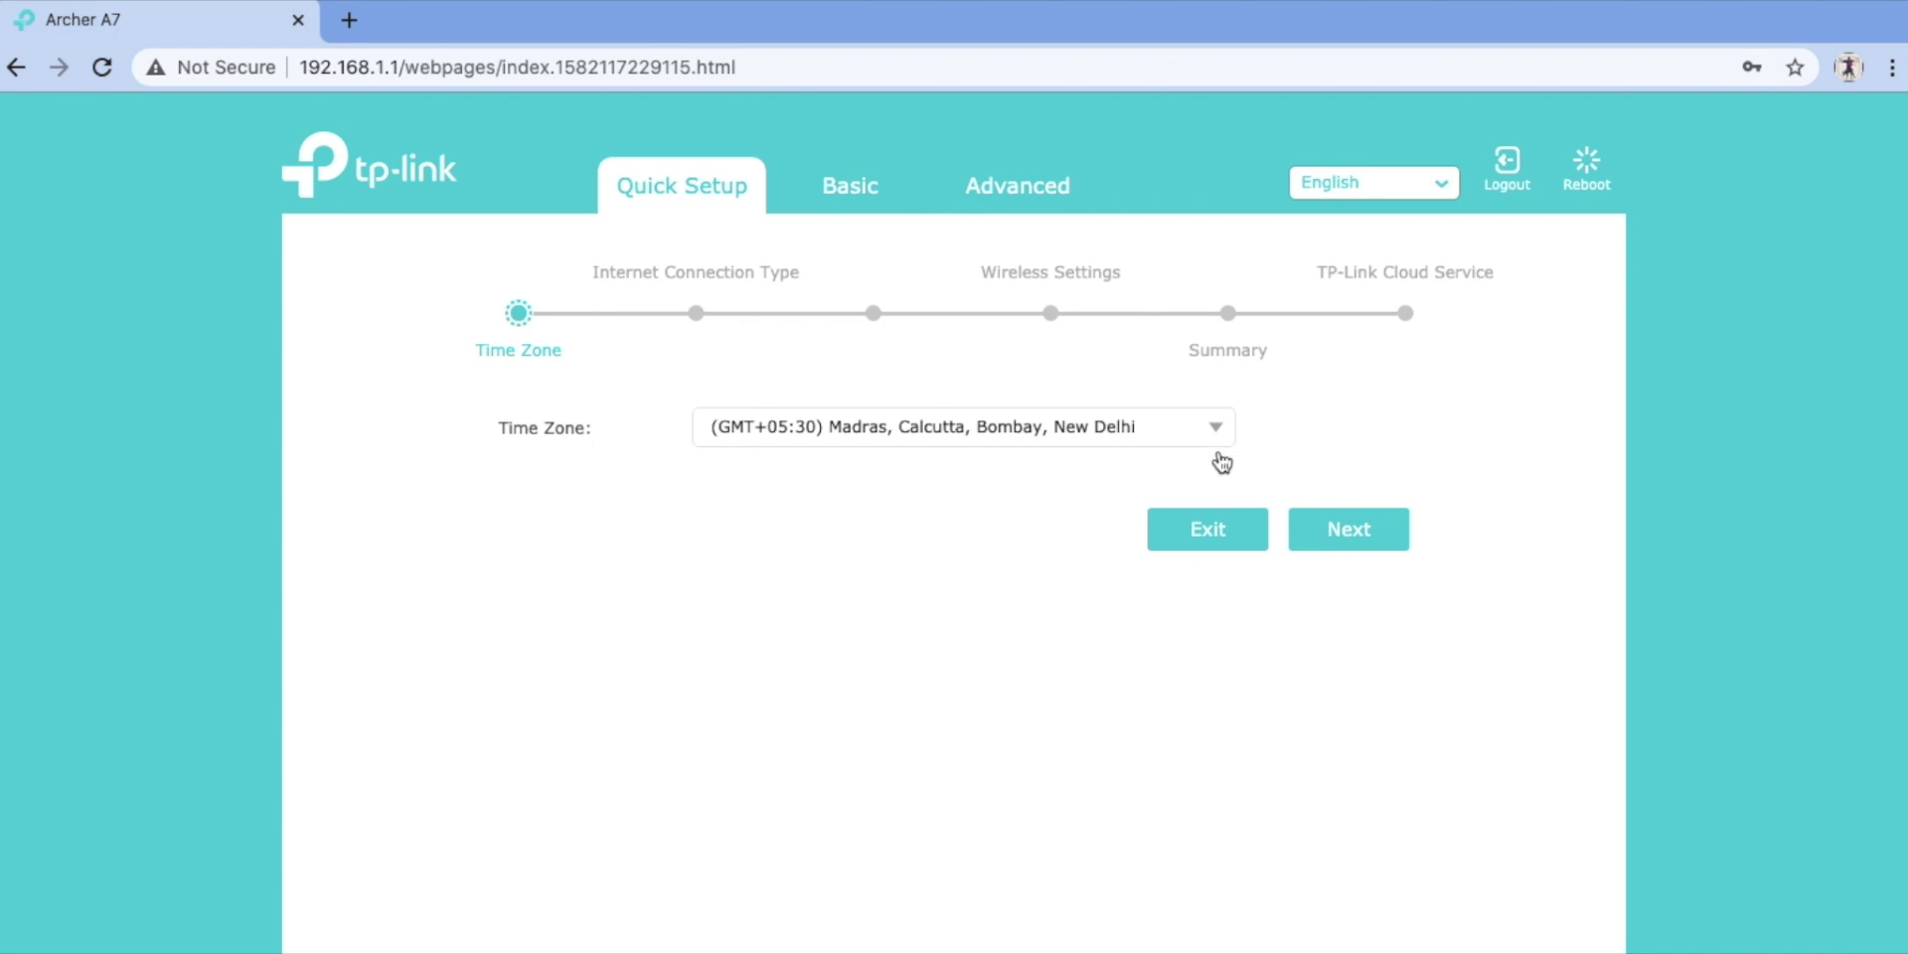
# Step: Accept the (GMT+05:30) time zone, Dynamic IP connection type and Do NOT Clone MAC Address in the quick setup
pyautogui.click(1333, 530)
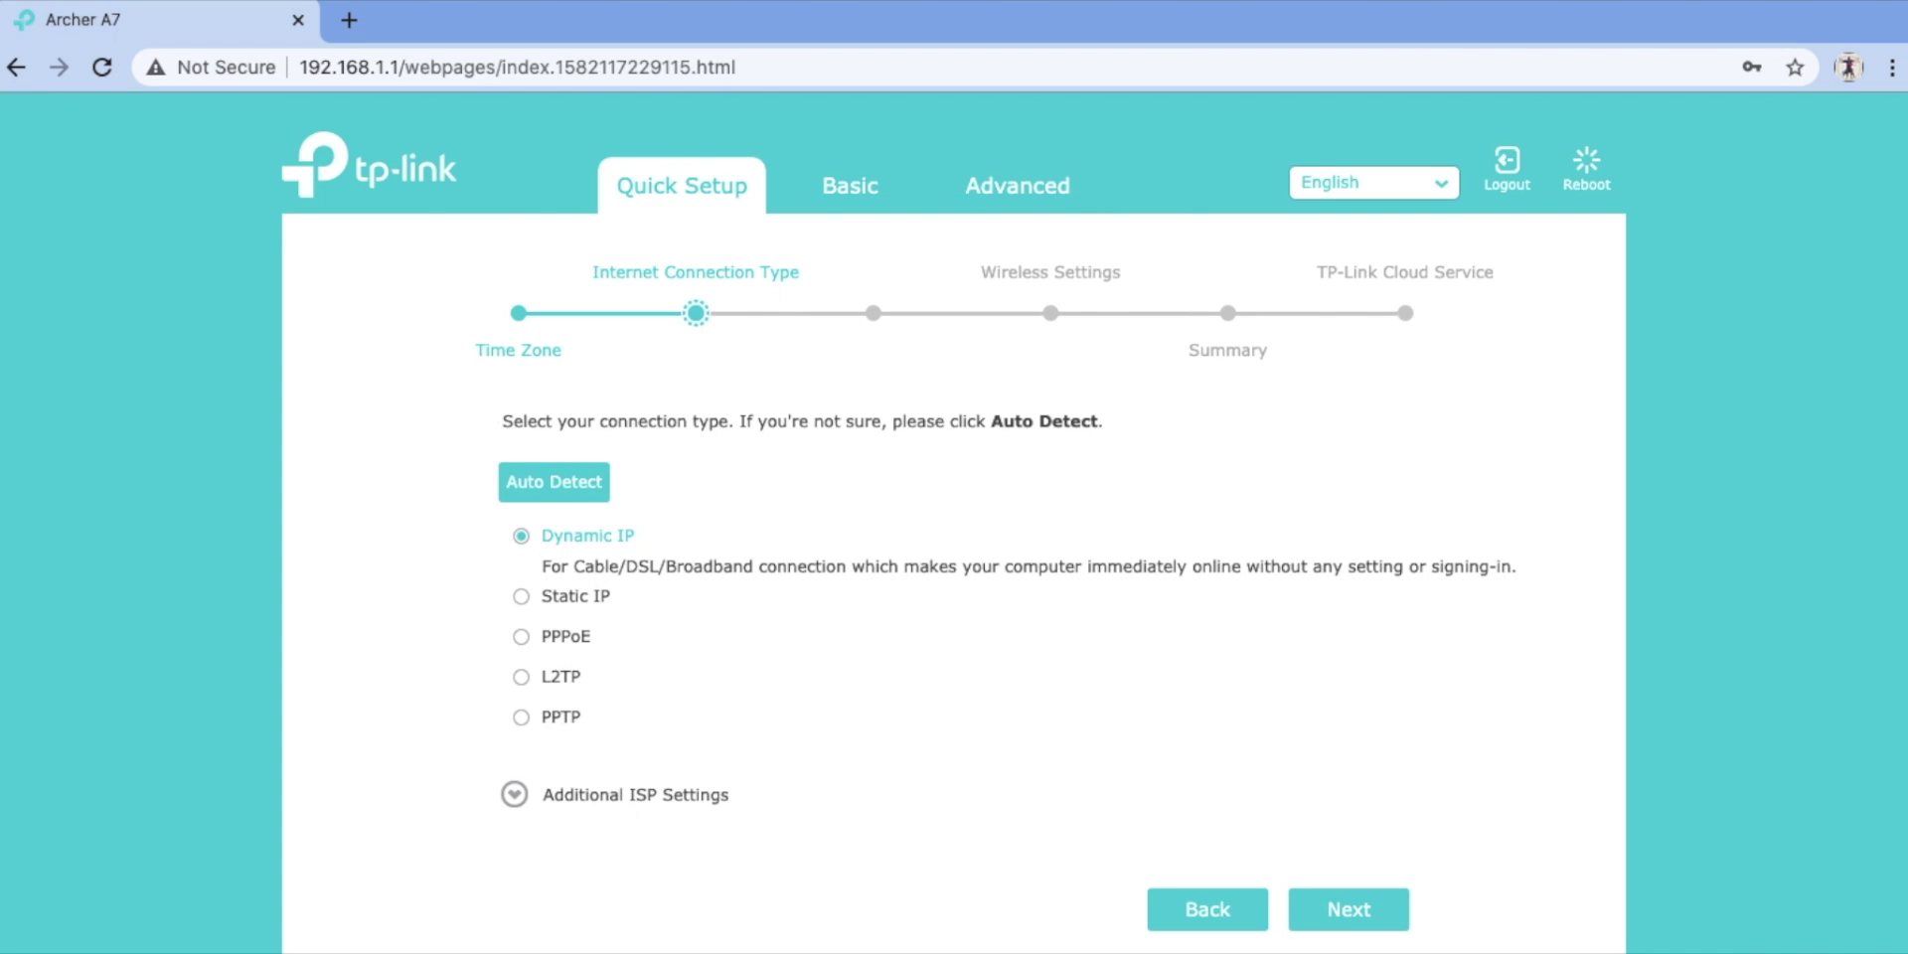
pyautogui.click(1347, 909)
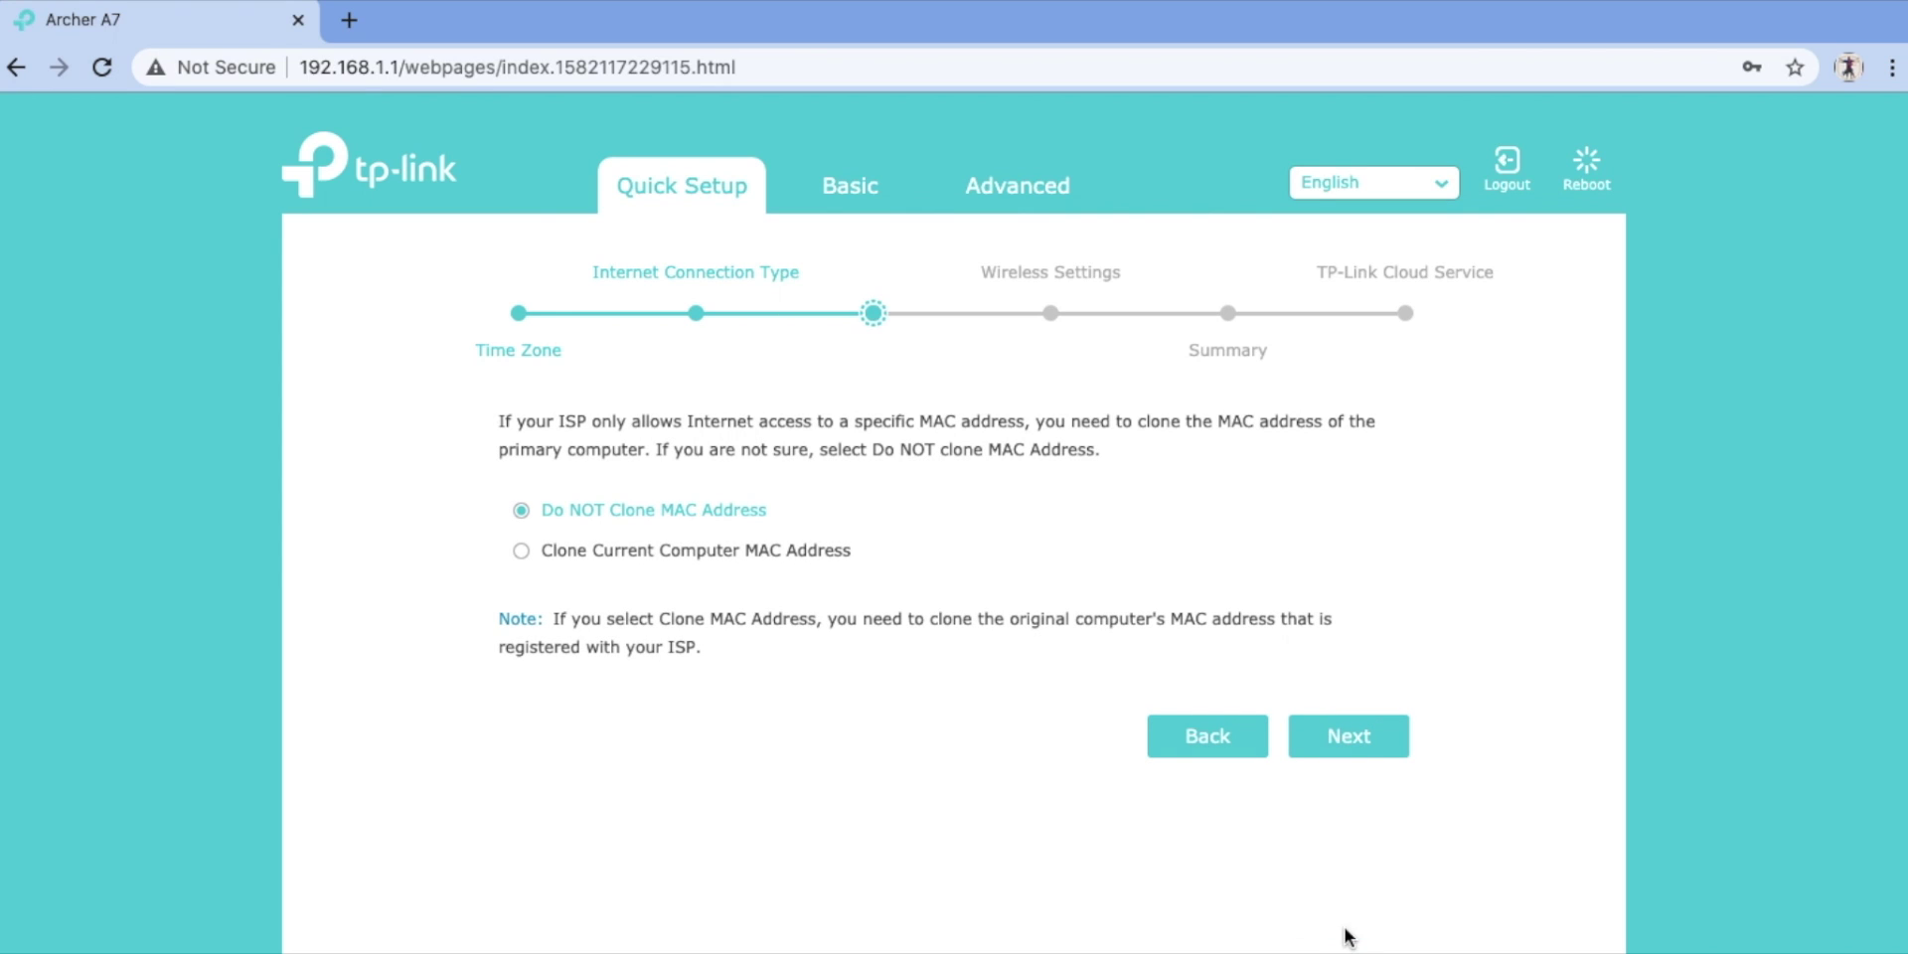
pyautogui.click(1369, 735)
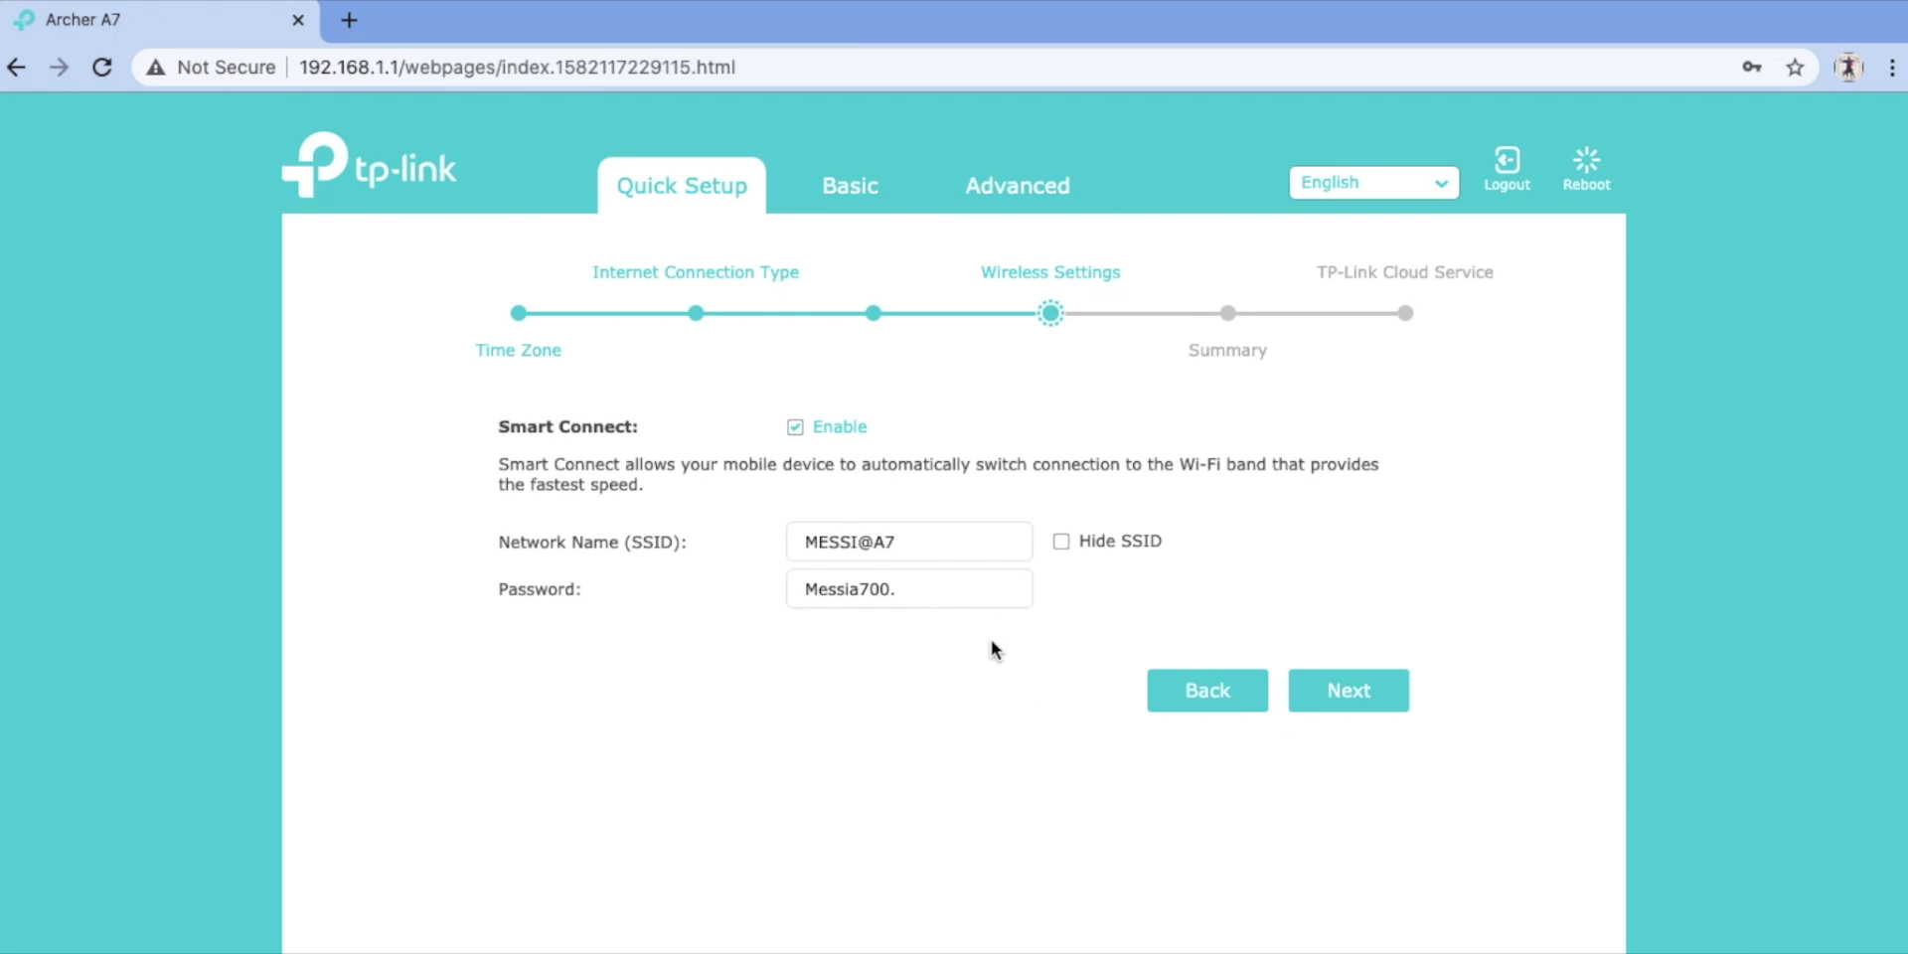
# Step: Accept the wireless settings with Smart Connect enabled, recheck them from the summary, and save the quick setup
pyautogui.click(1352, 709)
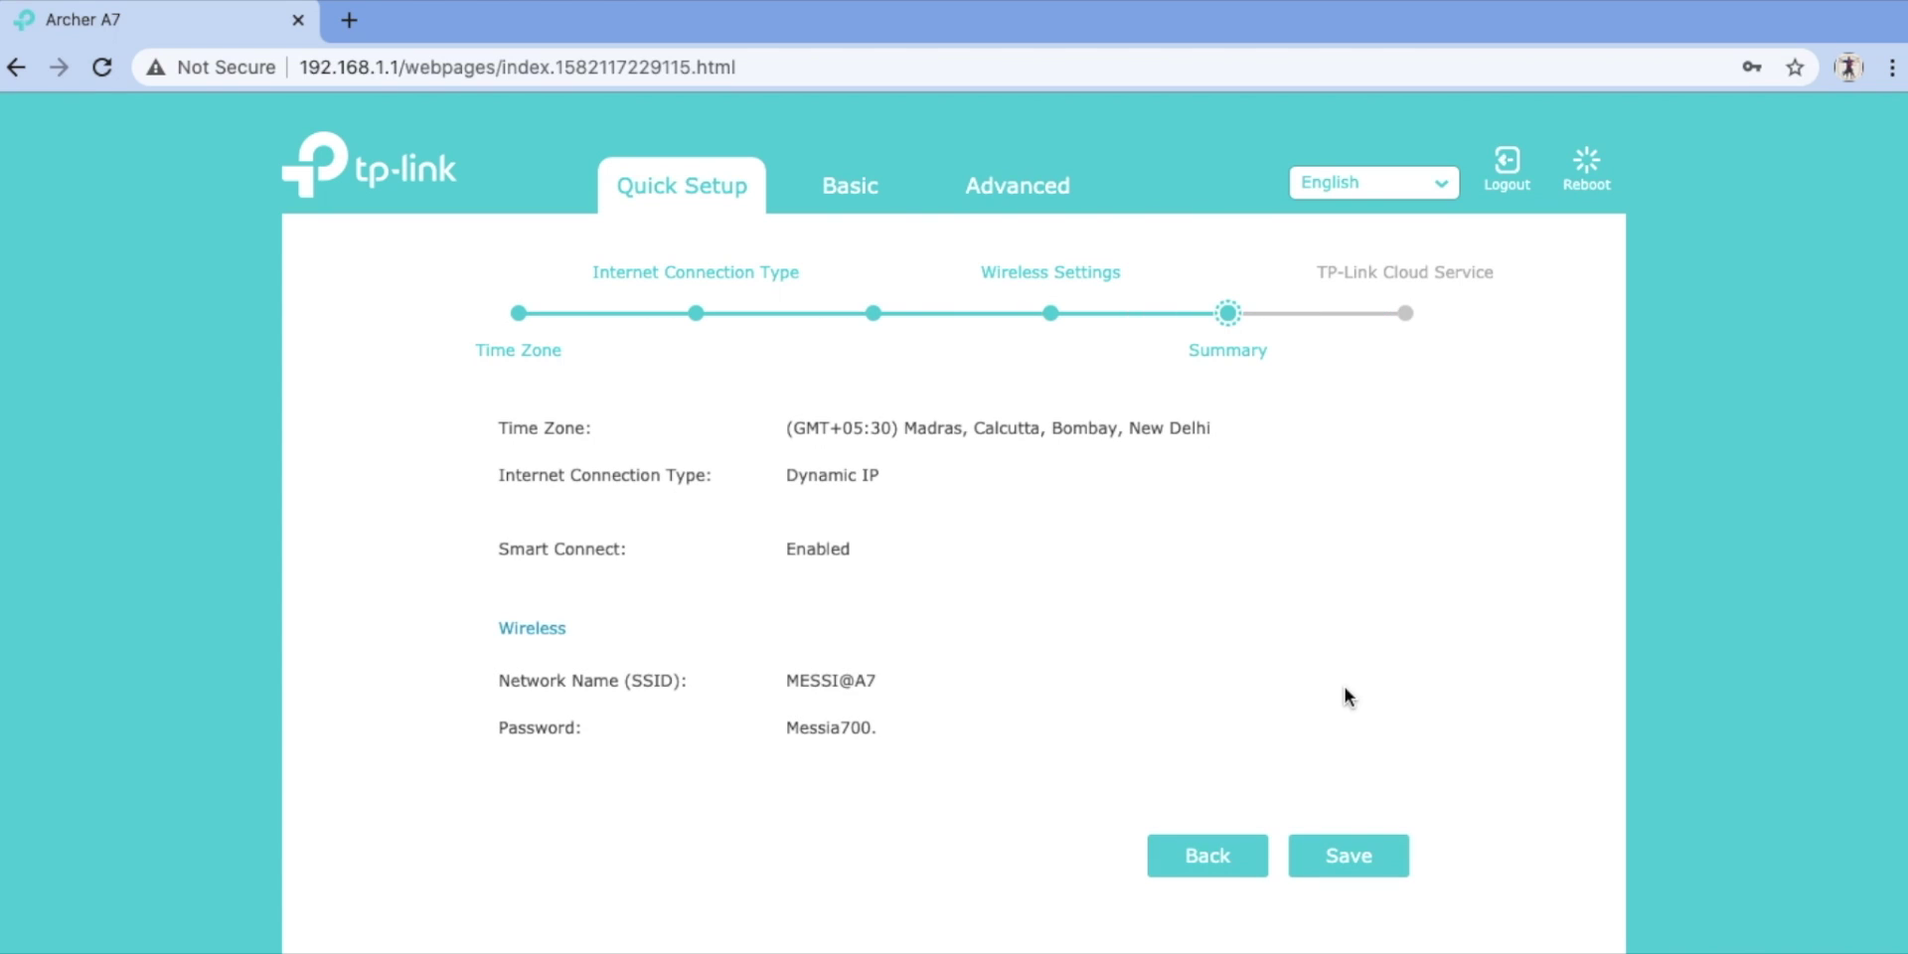
pyautogui.click(1215, 862)
pyautogui.click(1370, 736)
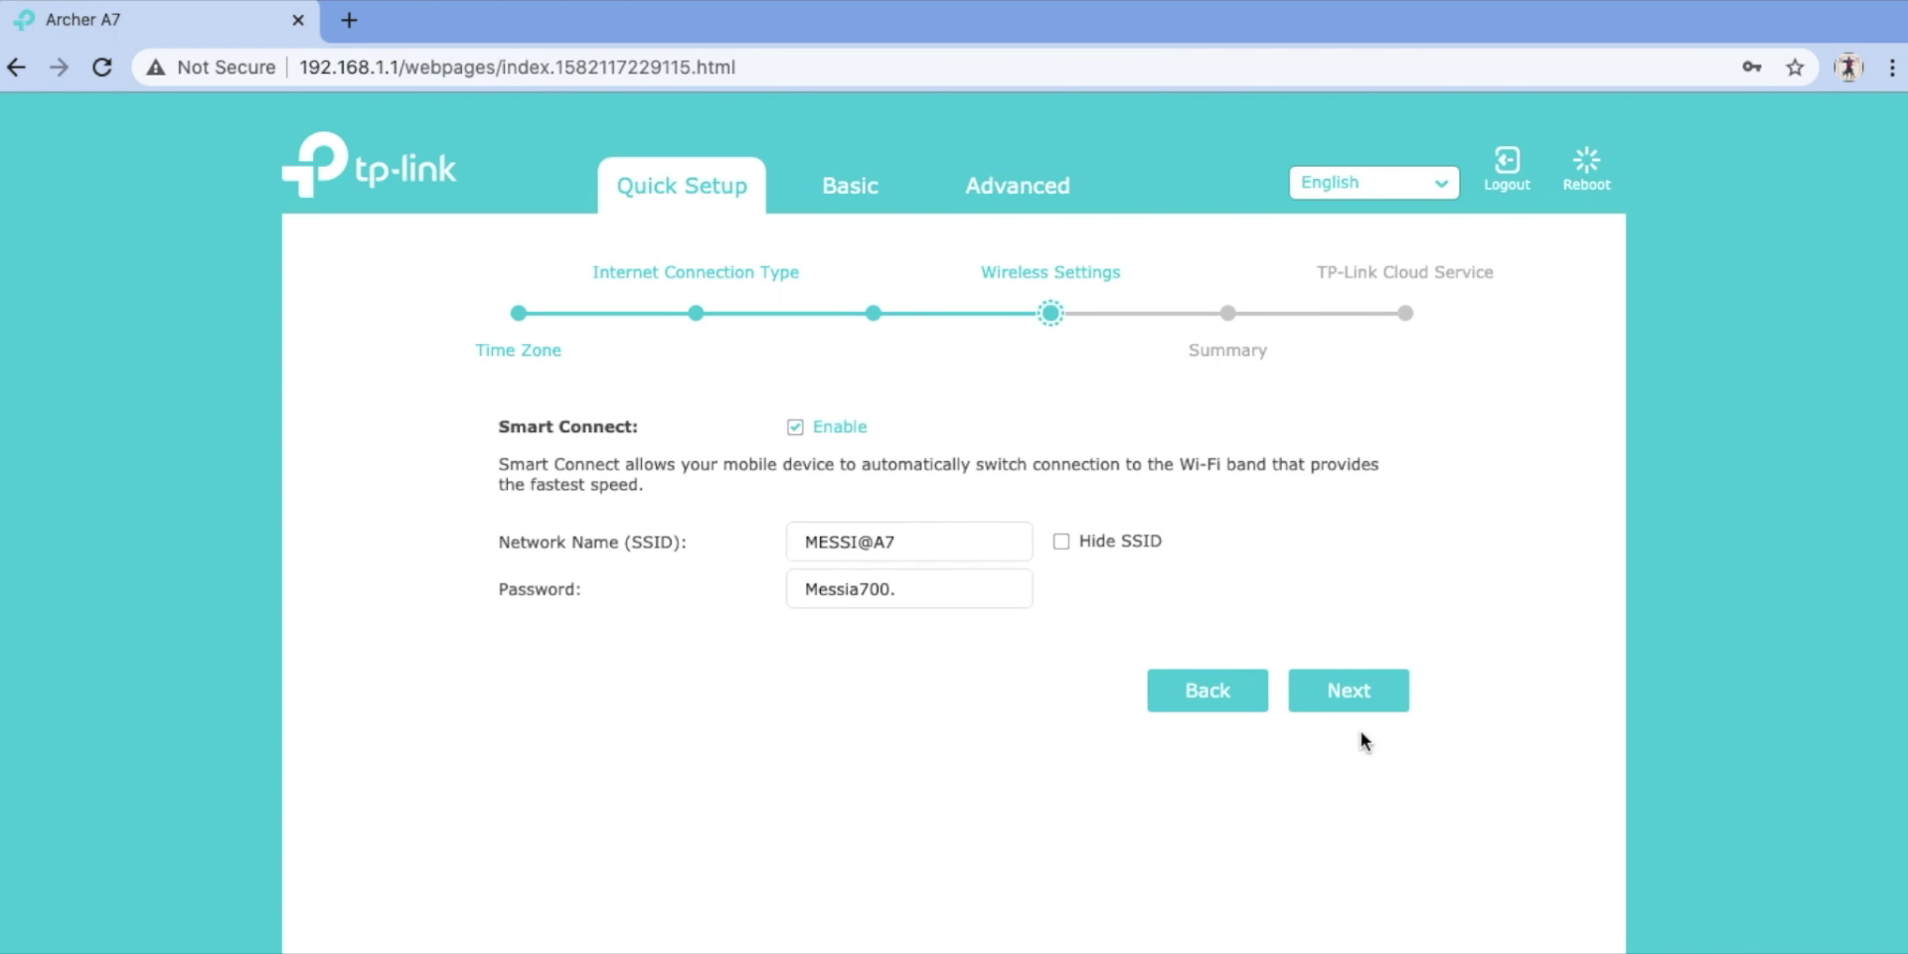
pyautogui.click(1353, 696)
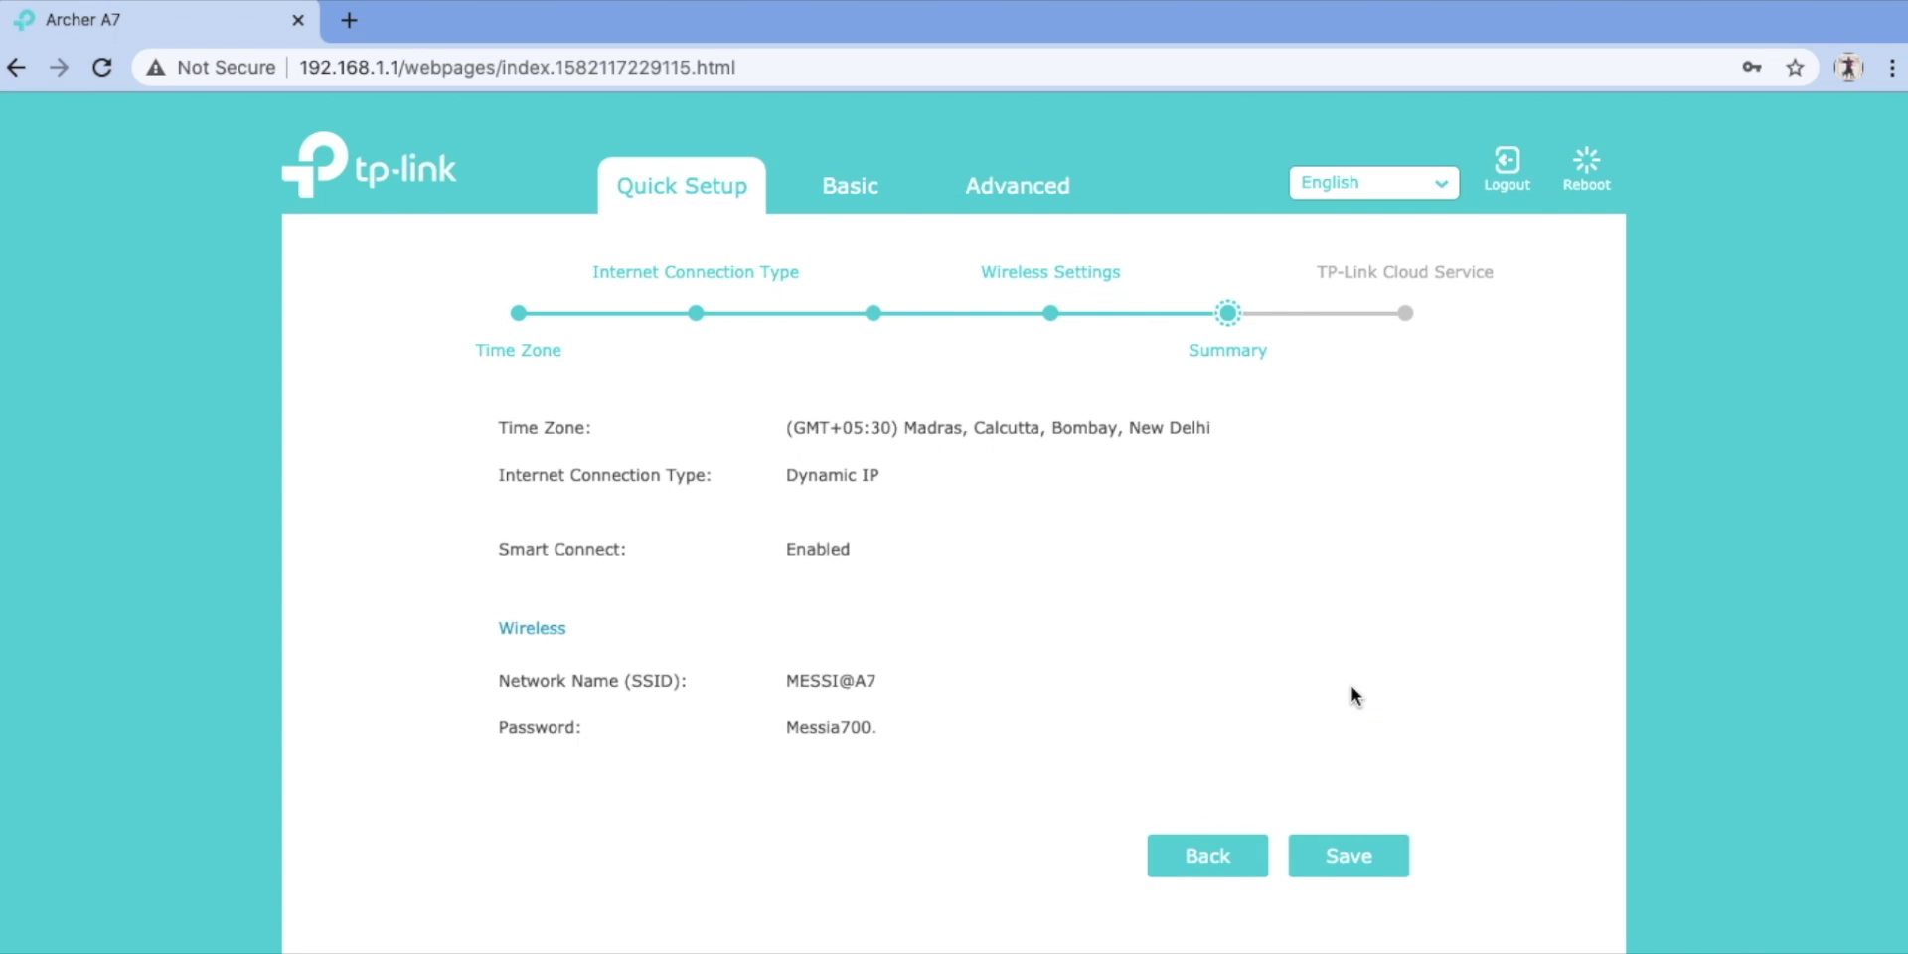
pyautogui.click(1330, 851)
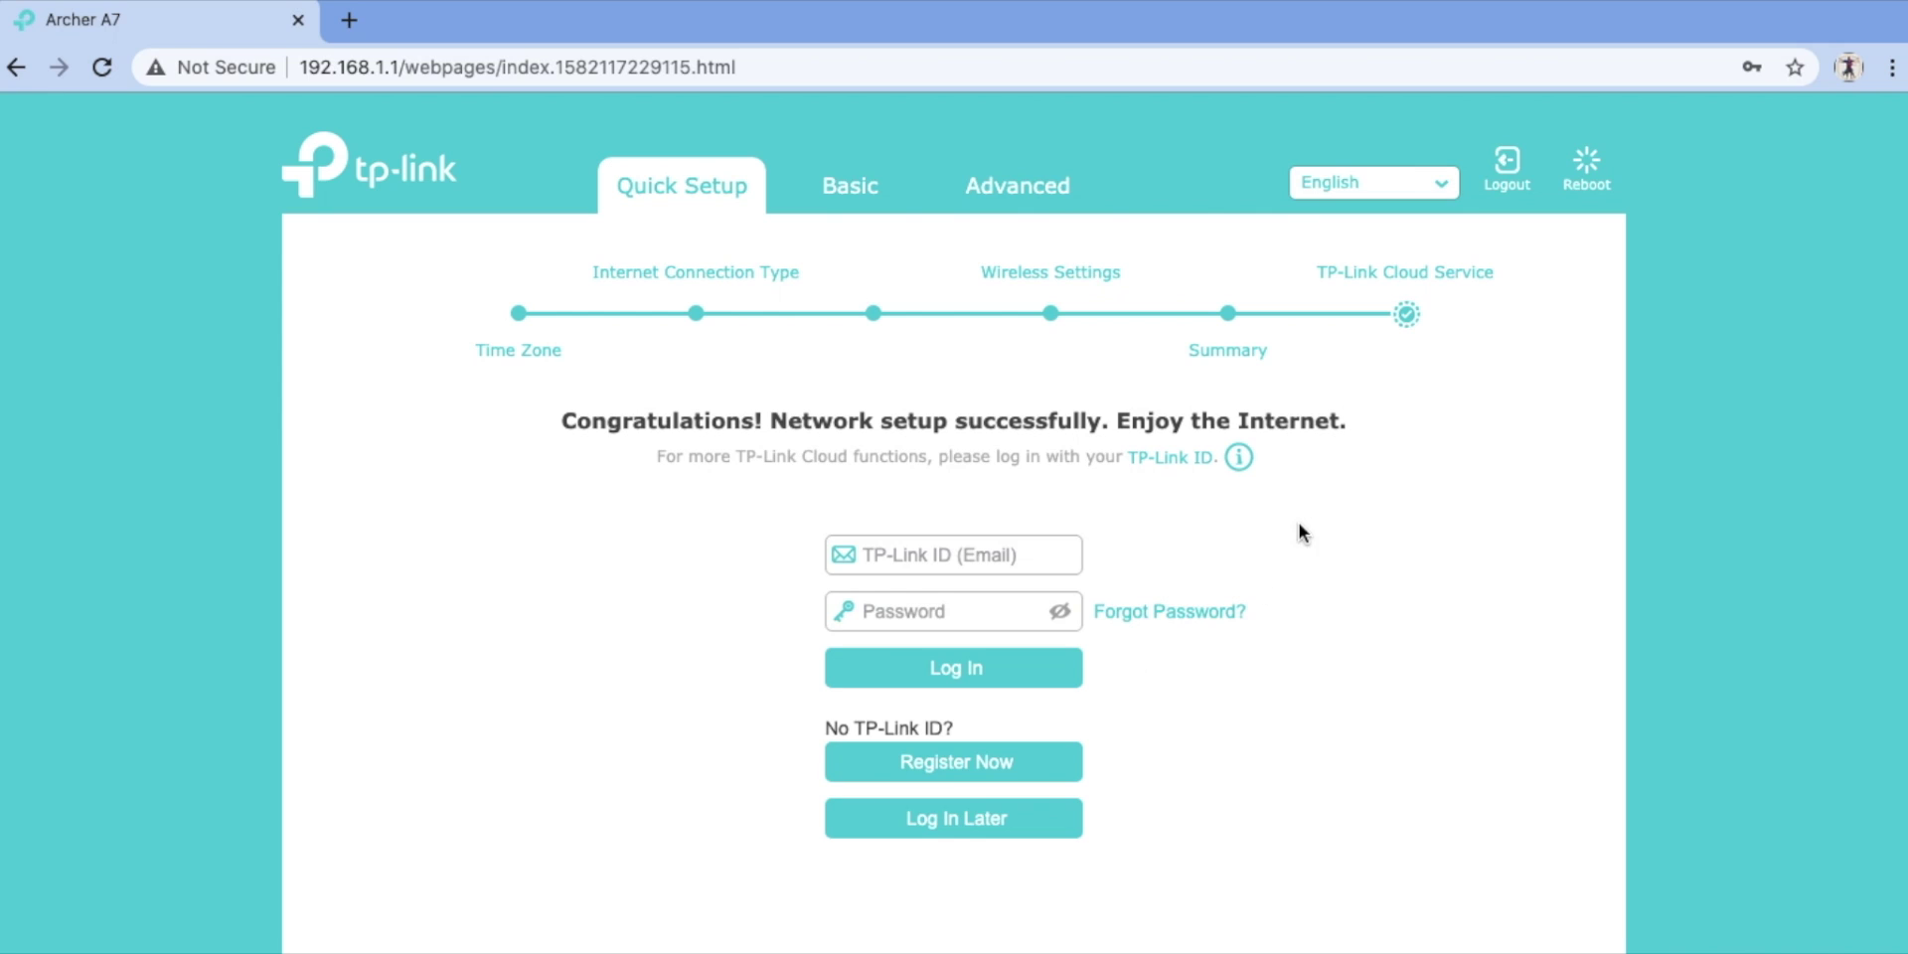
# Step: In the basic wireless settings, disable Smart Connect to view the separate 2.4GHz and 5GHz networks, and re-enable it
pyautogui.click(840, 185)
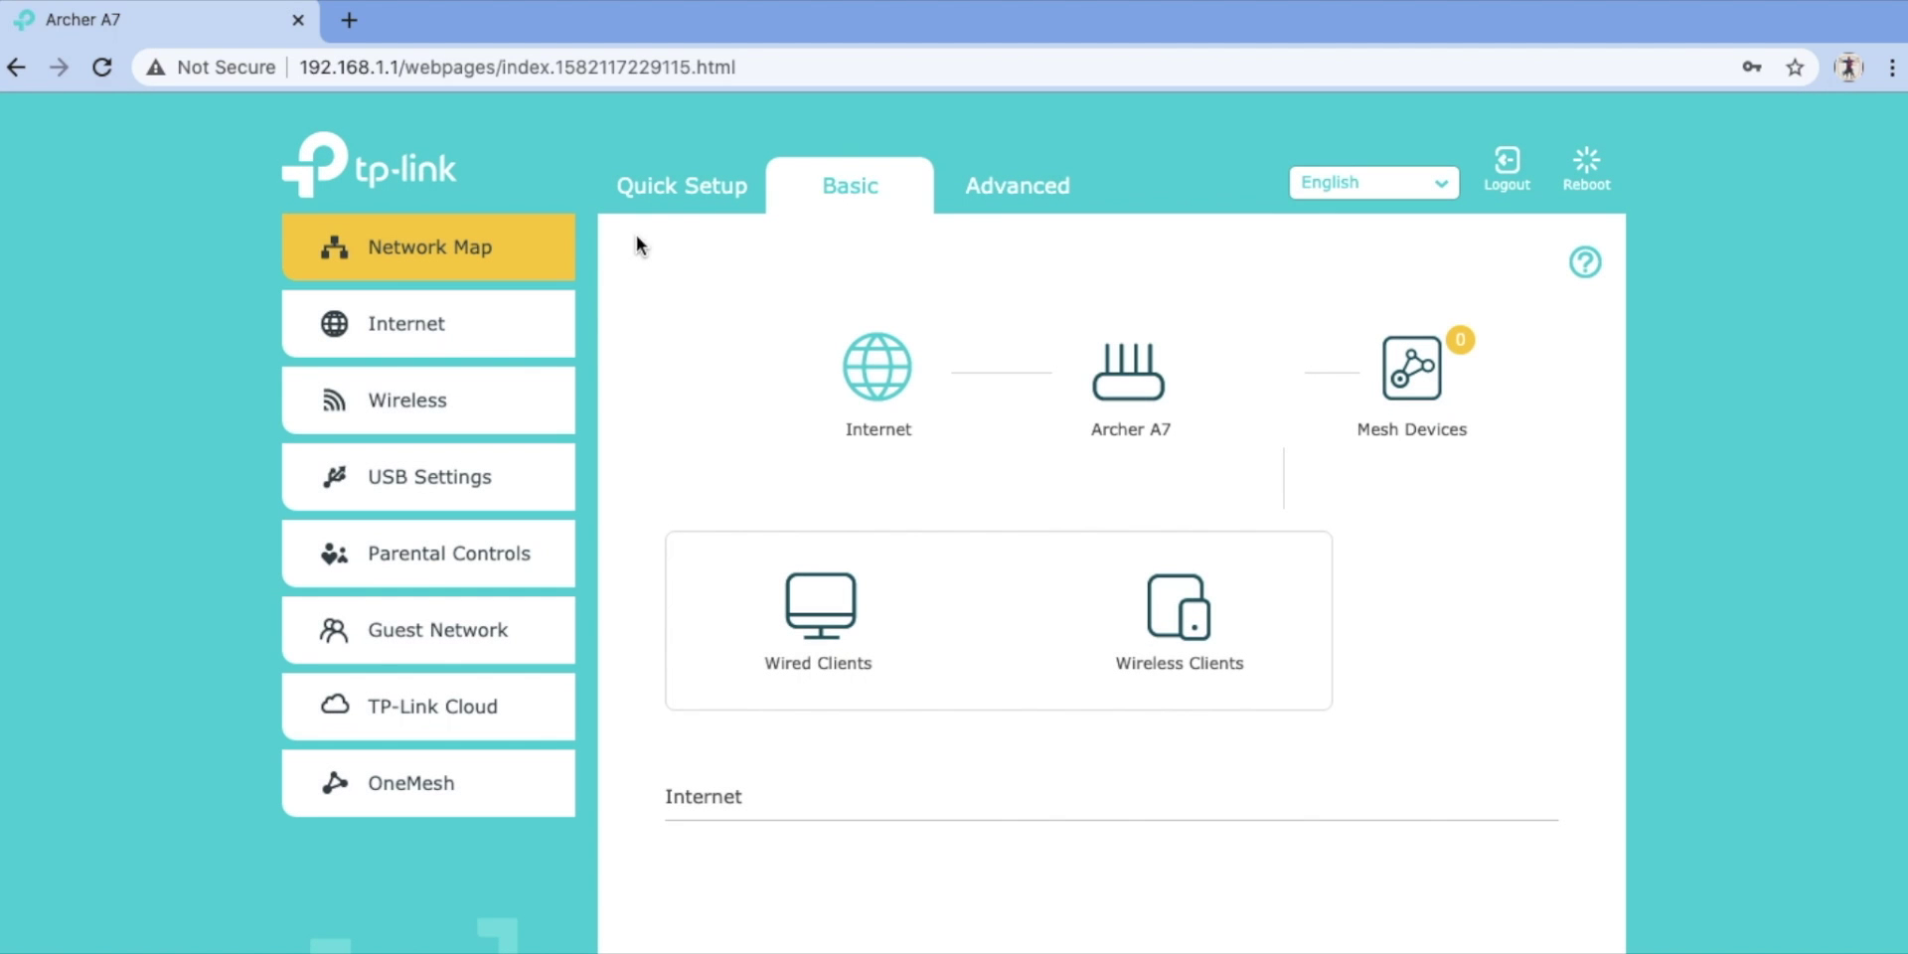
pyautogui.click(393, 407)
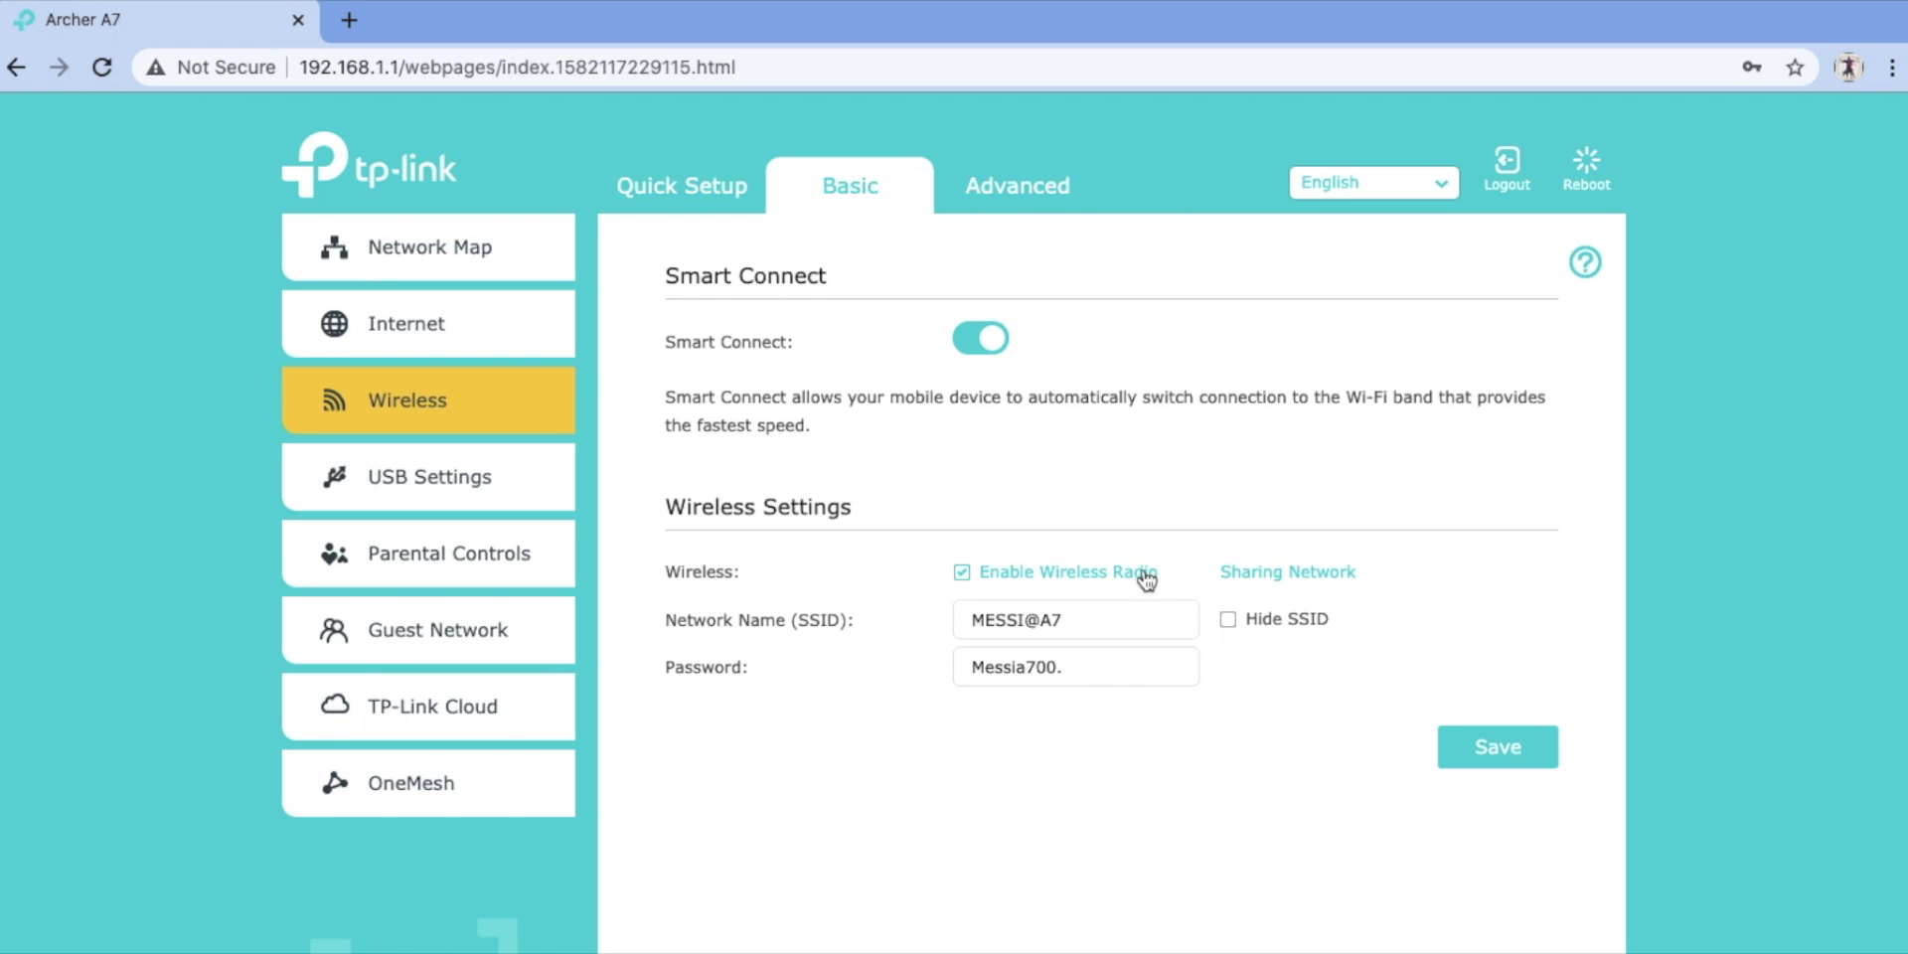
pyautogui.click(969, 341)
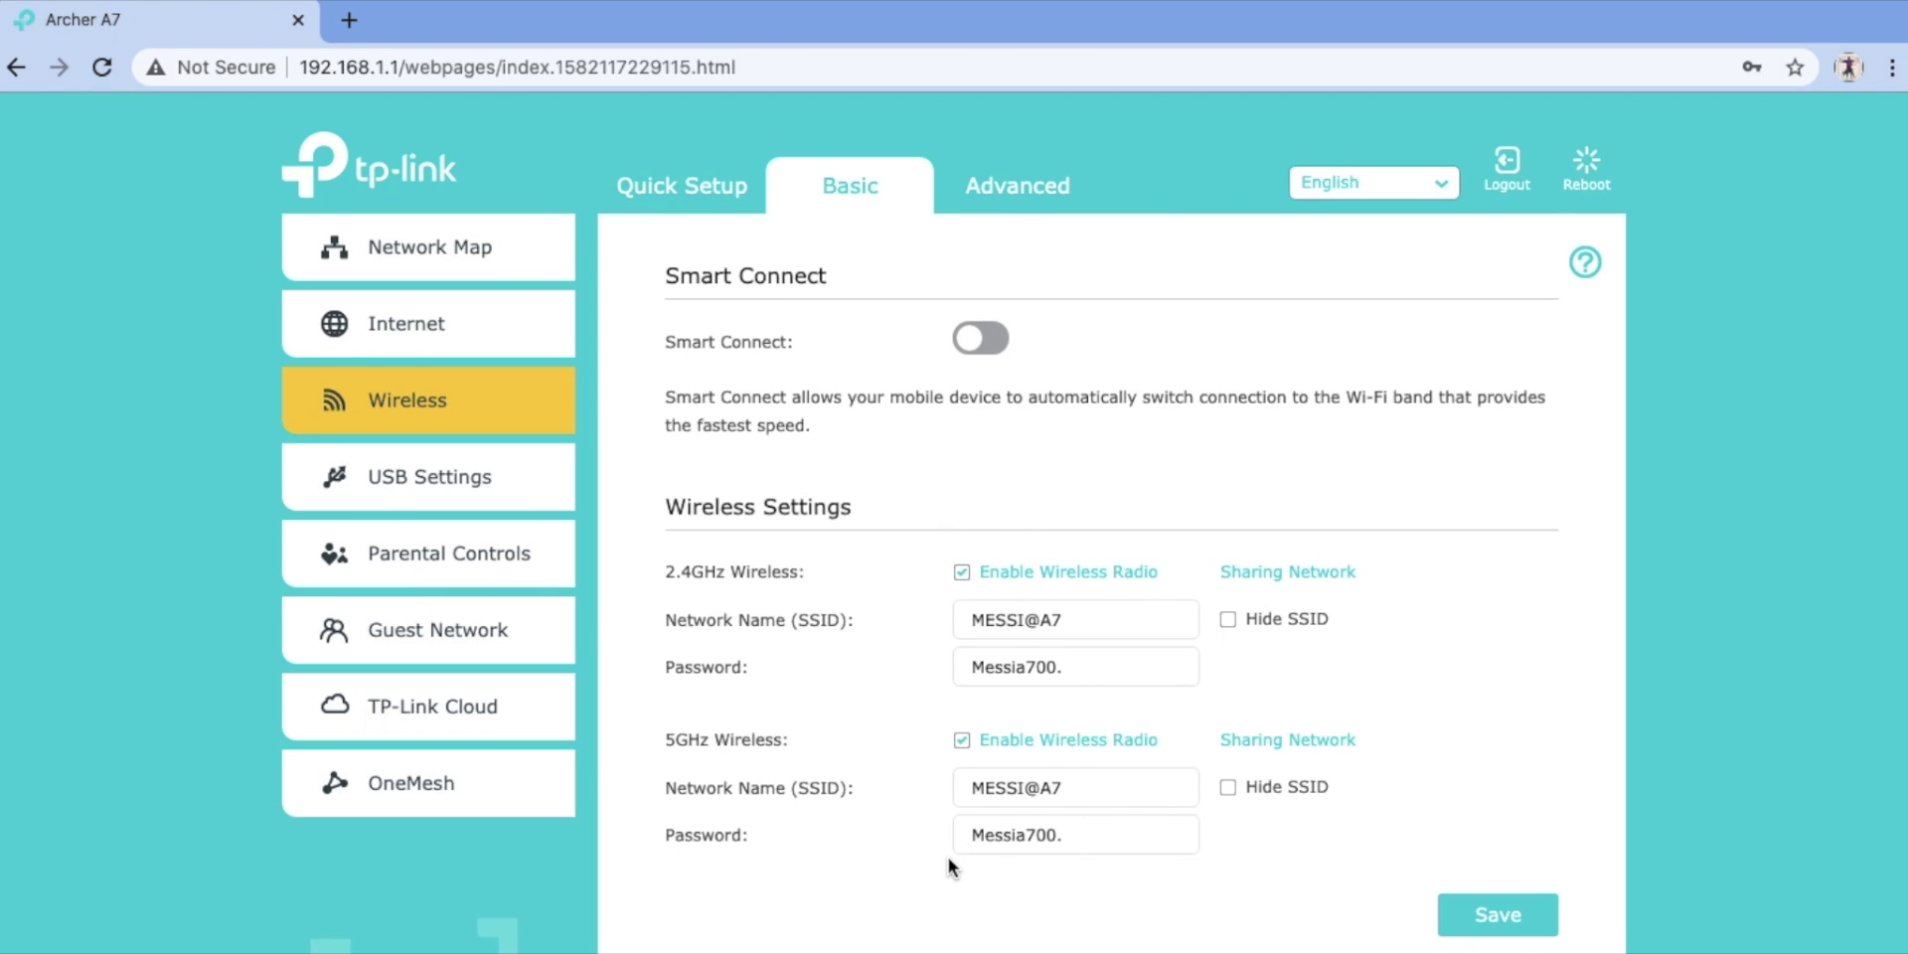
pyautogui.click(996, 334)
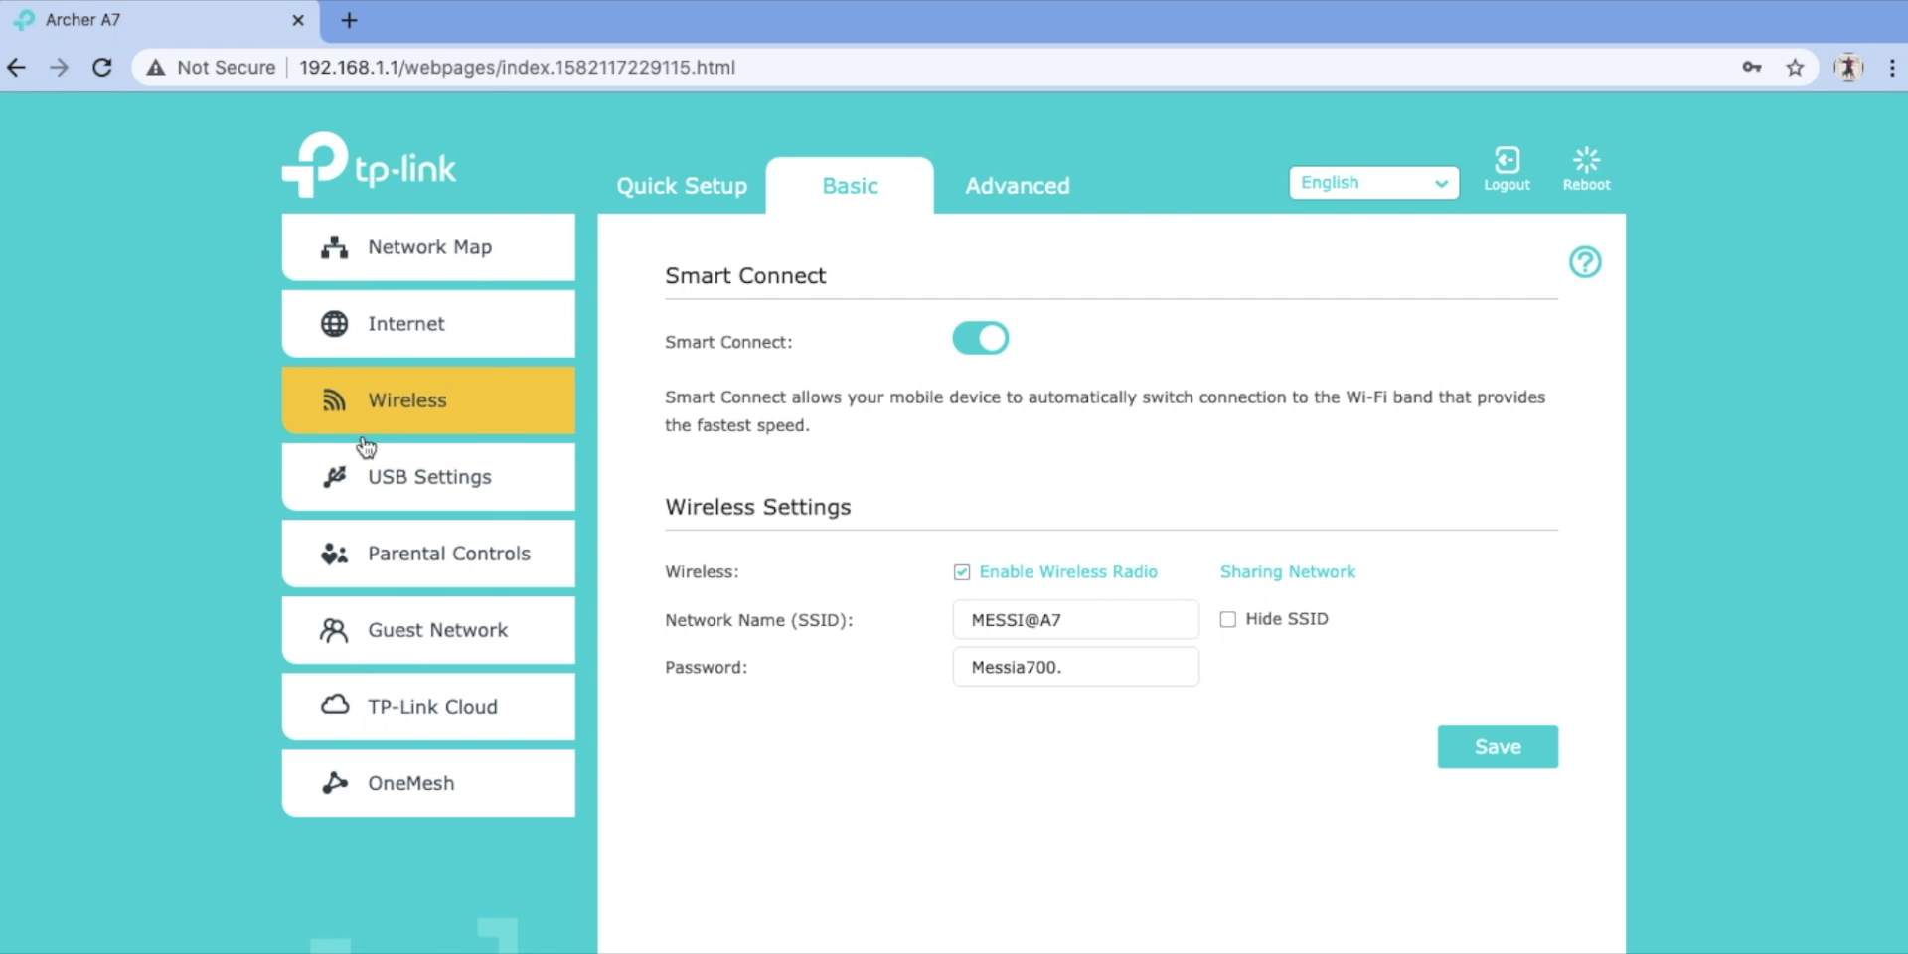
# Step: Look through the advanced settings, viewing the router status, the Parental Controls profiles and the USB Settings options
pyautogui.click(1004, 164)
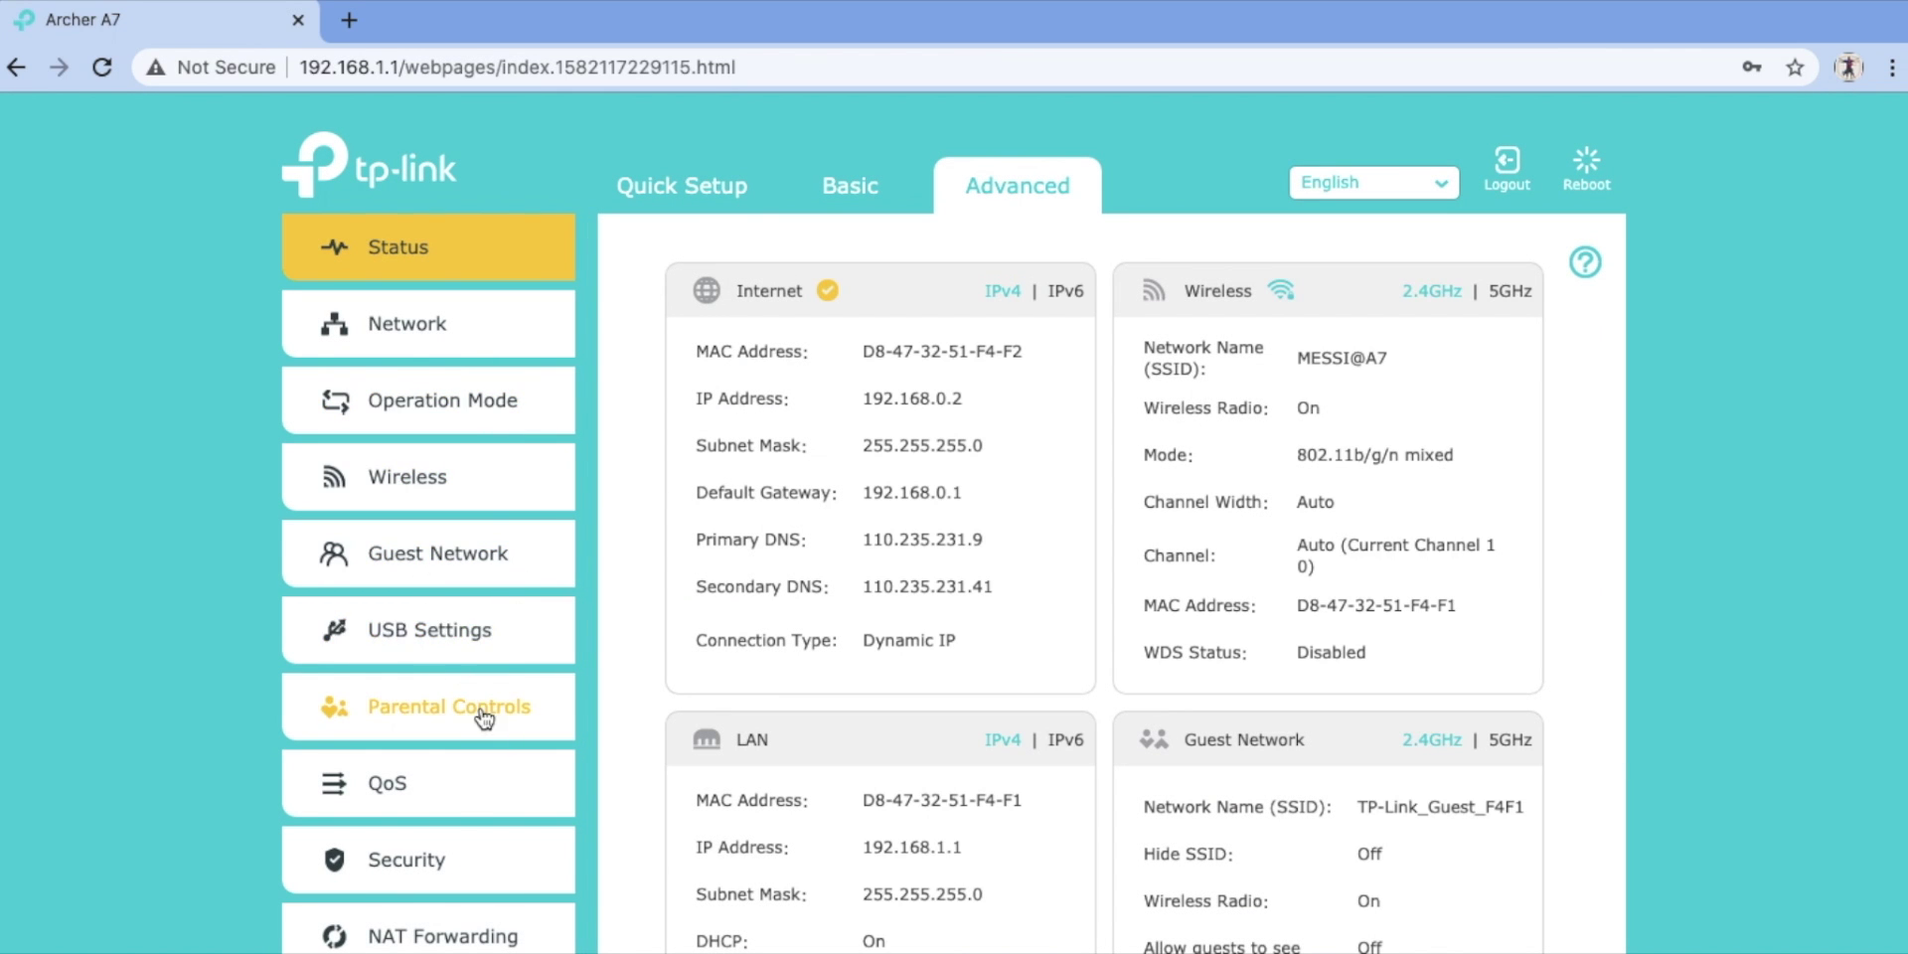
pyautogui.click(421, 713)
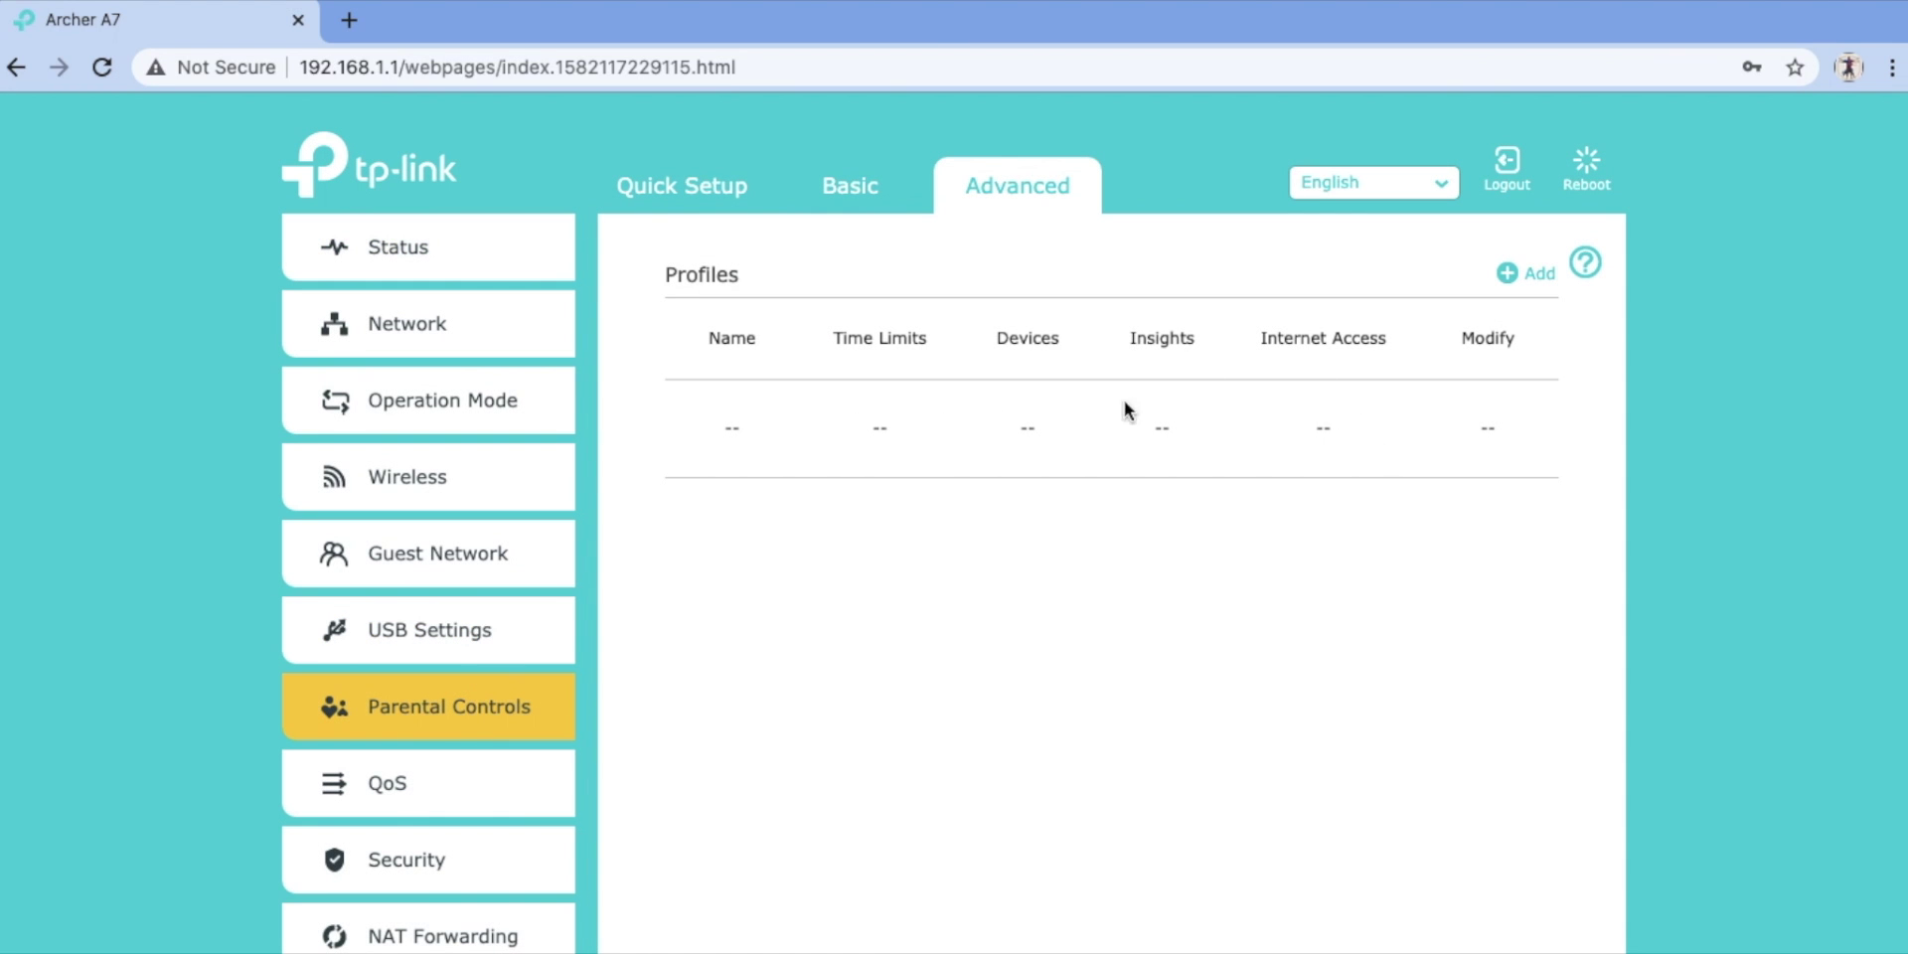
pyautogui.scroll(-1, 427, 664)
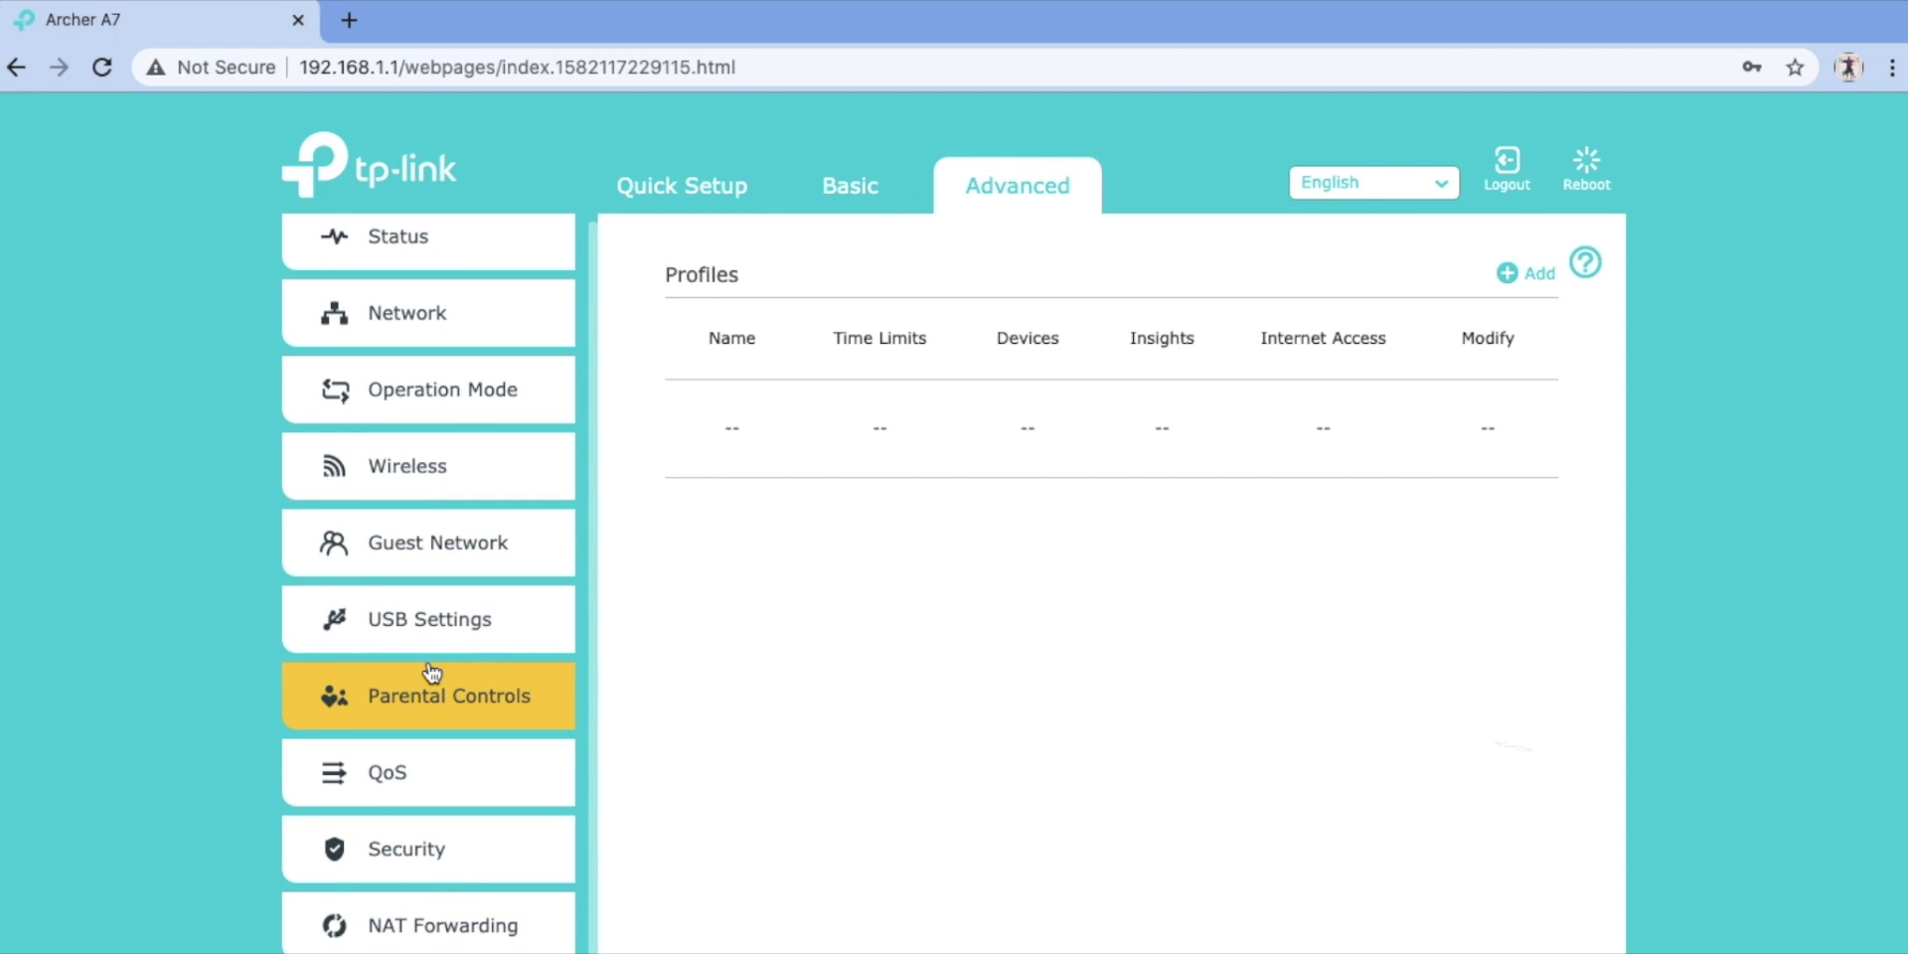
pyautogui.scroll(-1, 430, 674)
pyautogui.click(441, 599)
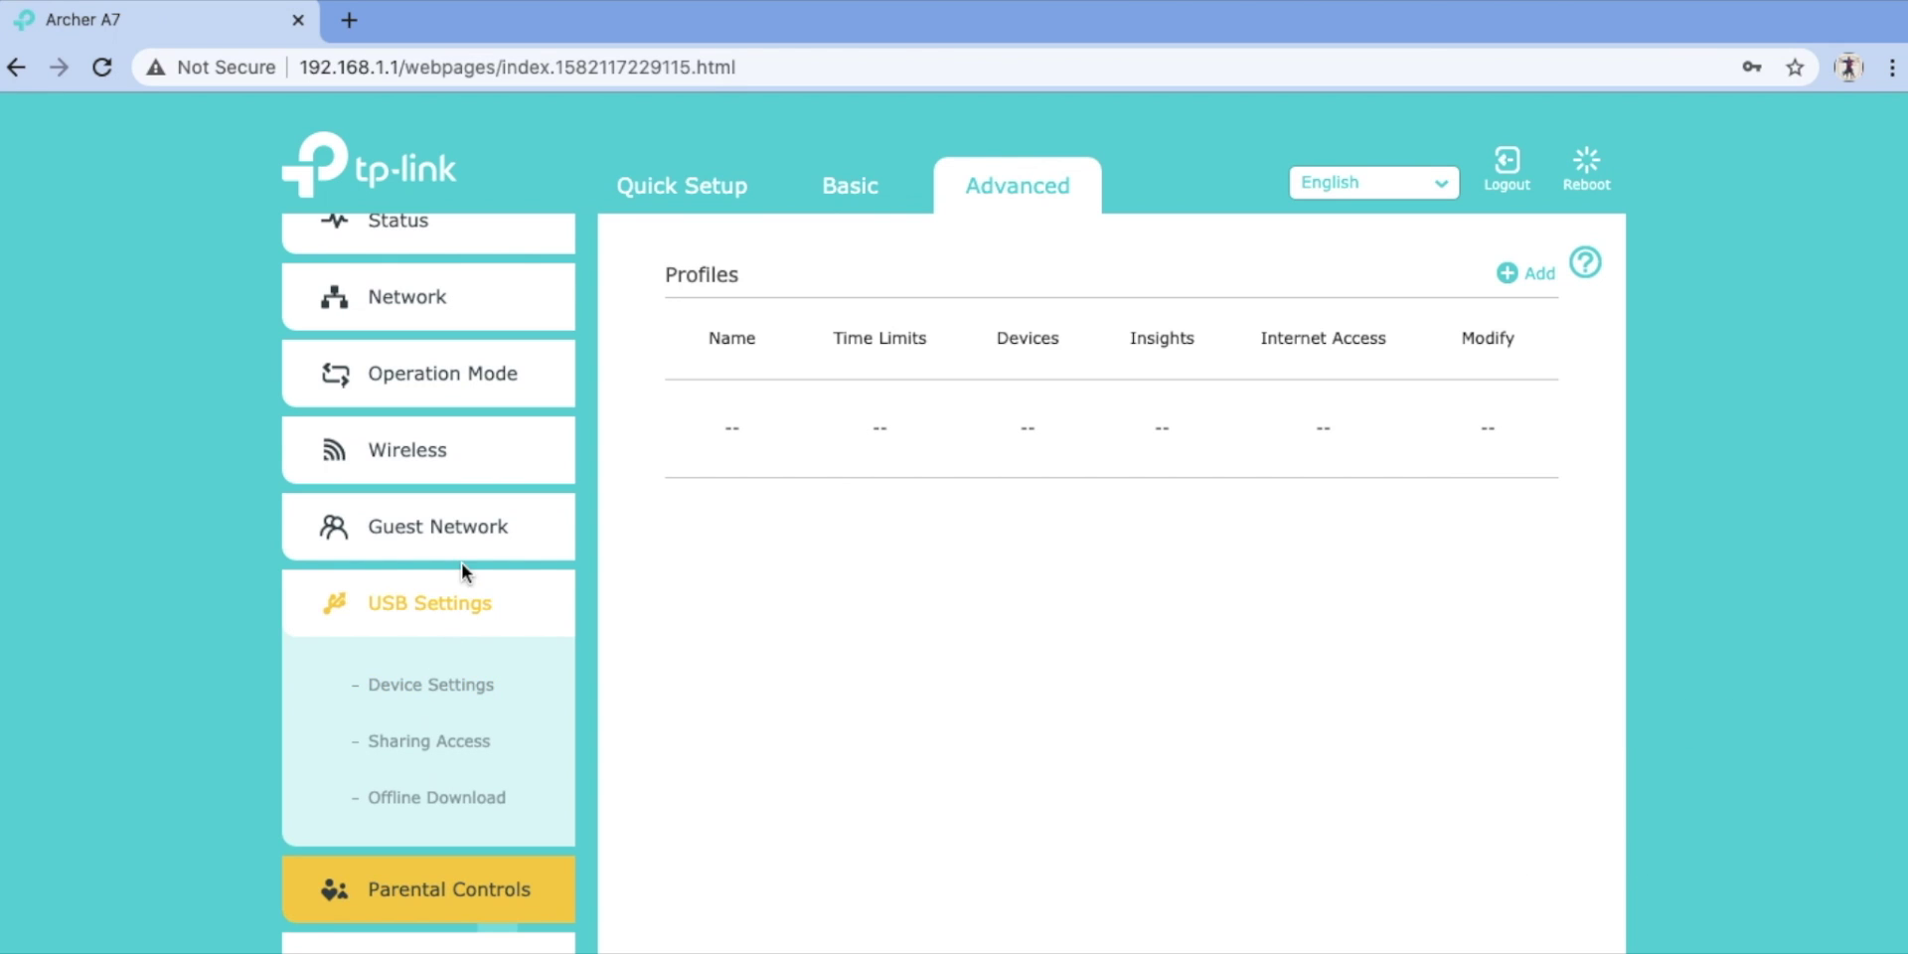
# Step: Review the advanced Guest Network settings, trying No Security for the 2.4GHz guest network and restoring WPA/WPA2-Personal
pyautogui.click(447, 525)
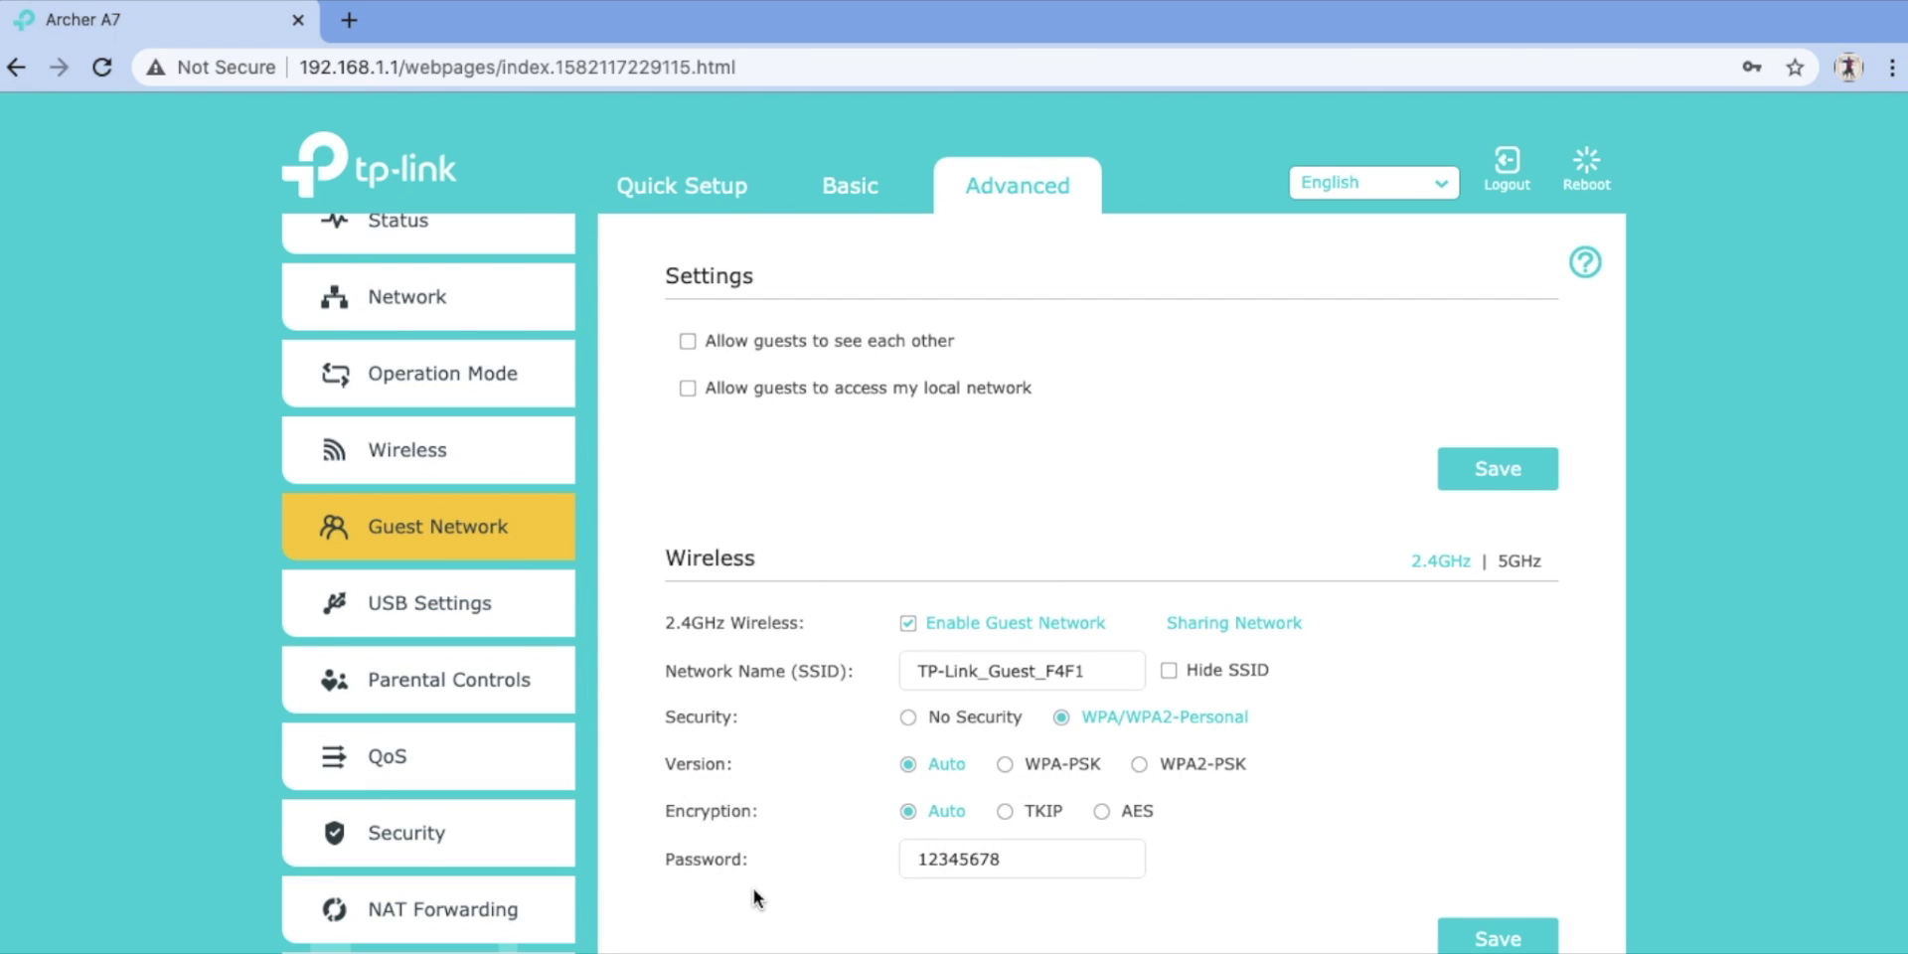
pyautogui.click(920, 719)
pyautogui.click(1062, 718)
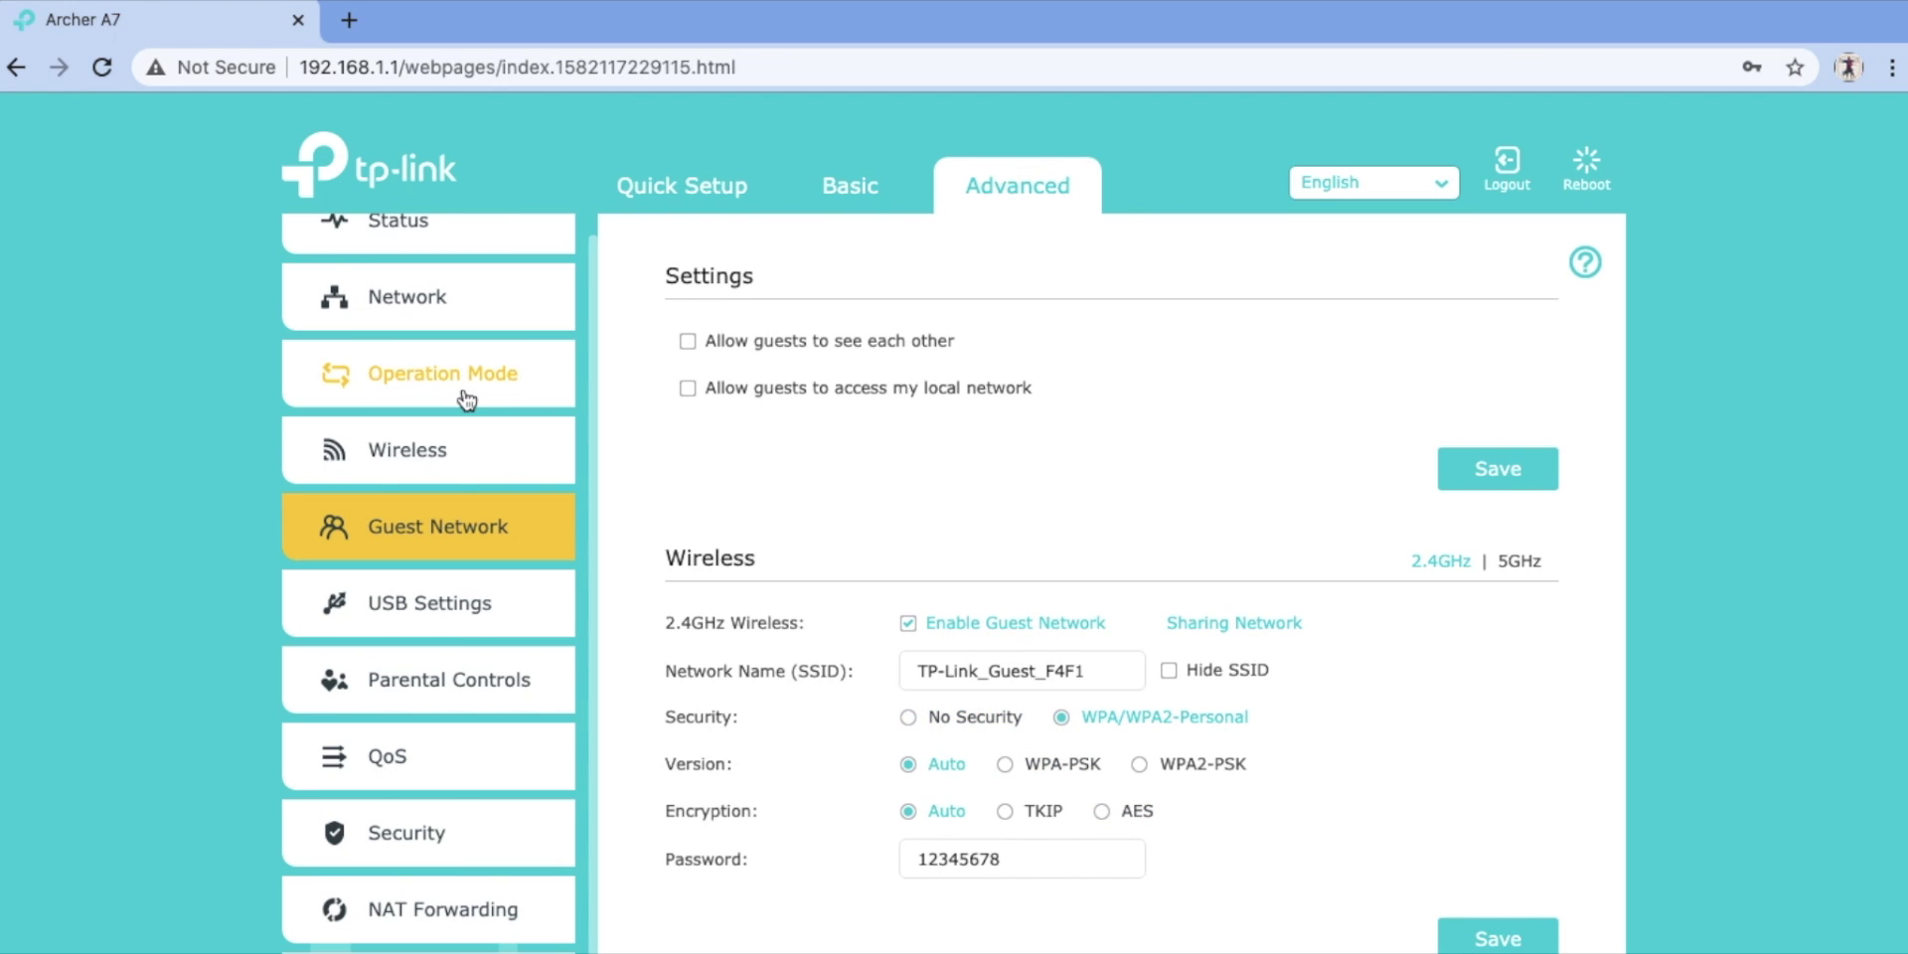
pyautogui.scroll(1, 444, 402)
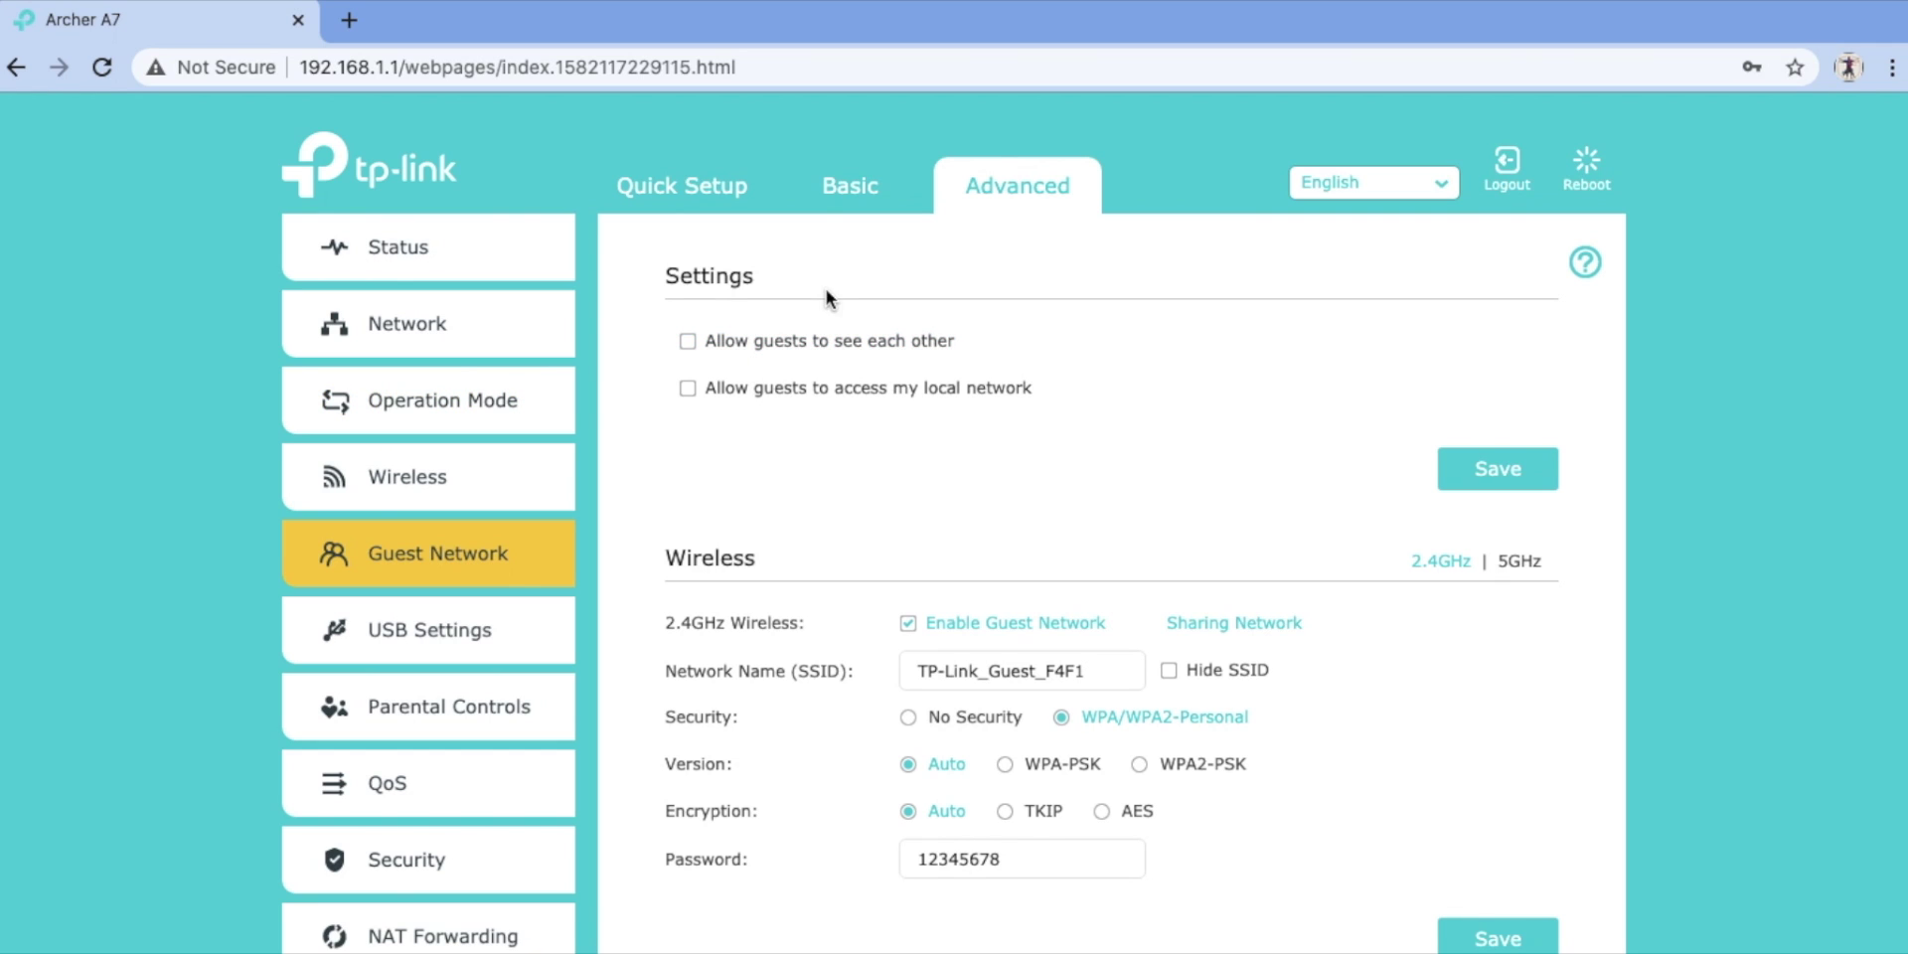
# Step: Log out of the router's management page and confirm the logout
pyautogui.click(1509, 167)
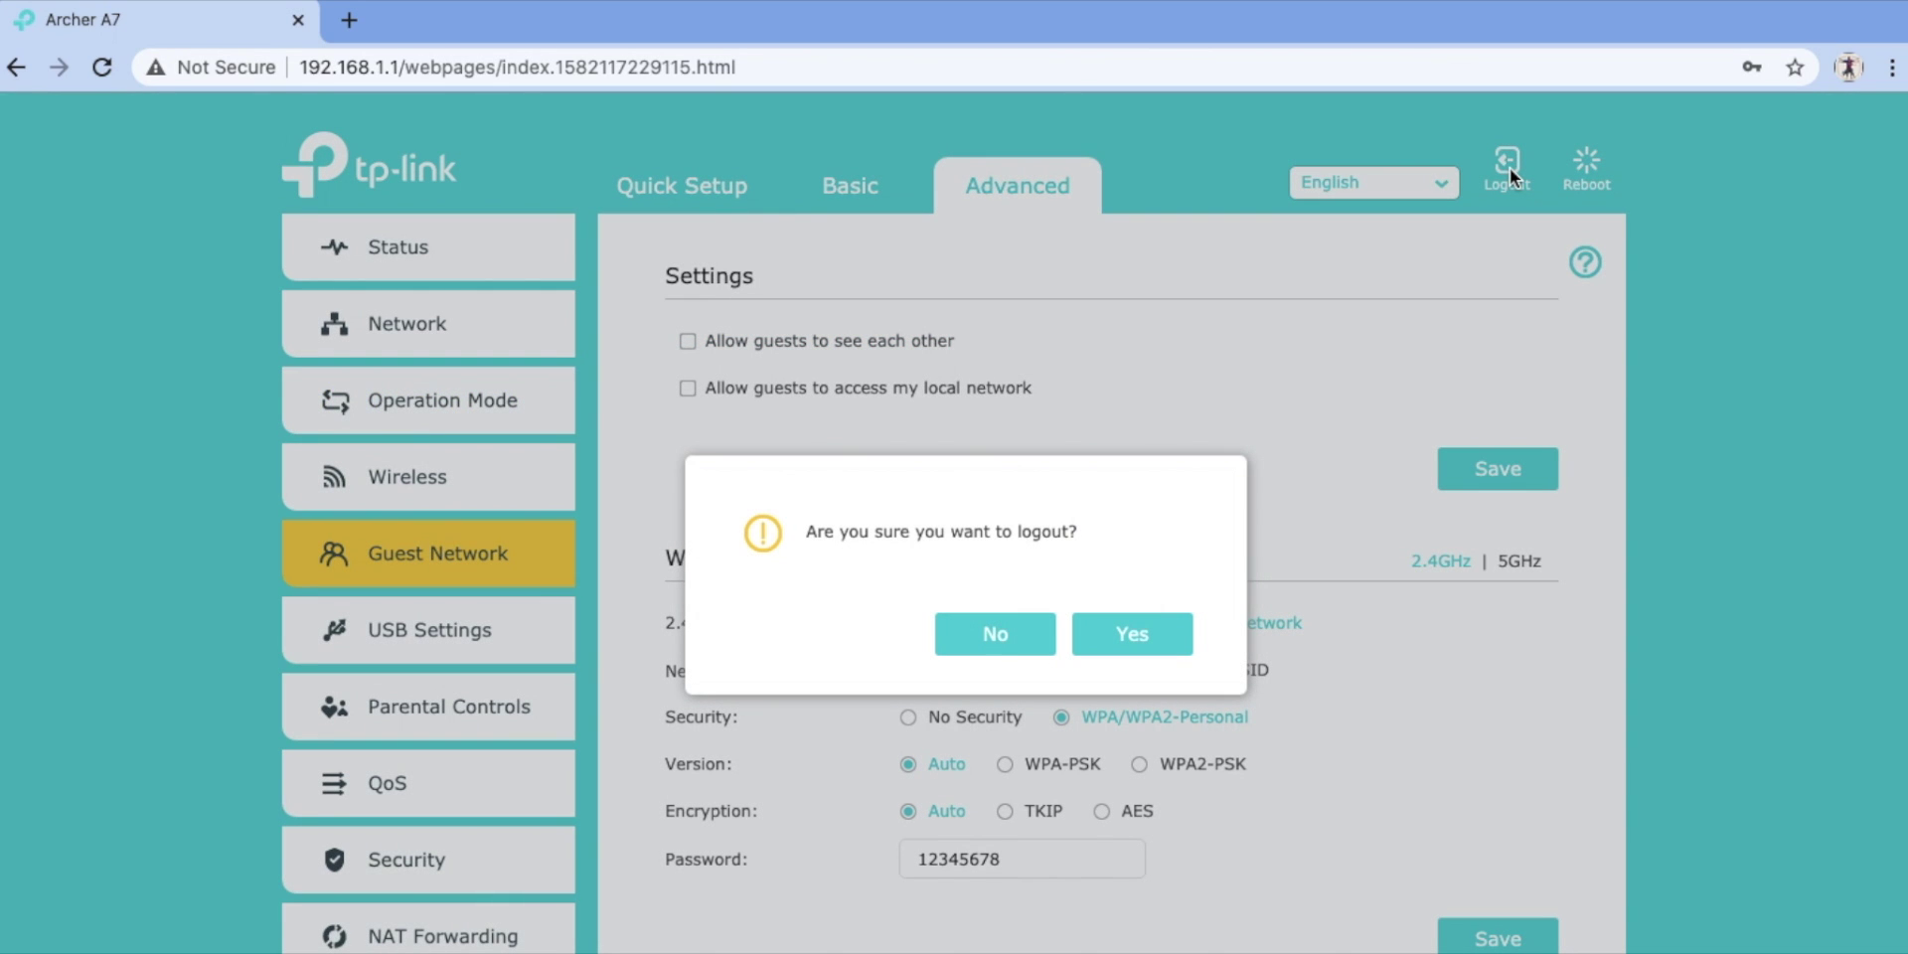
pyautogui.click(1135, 650)
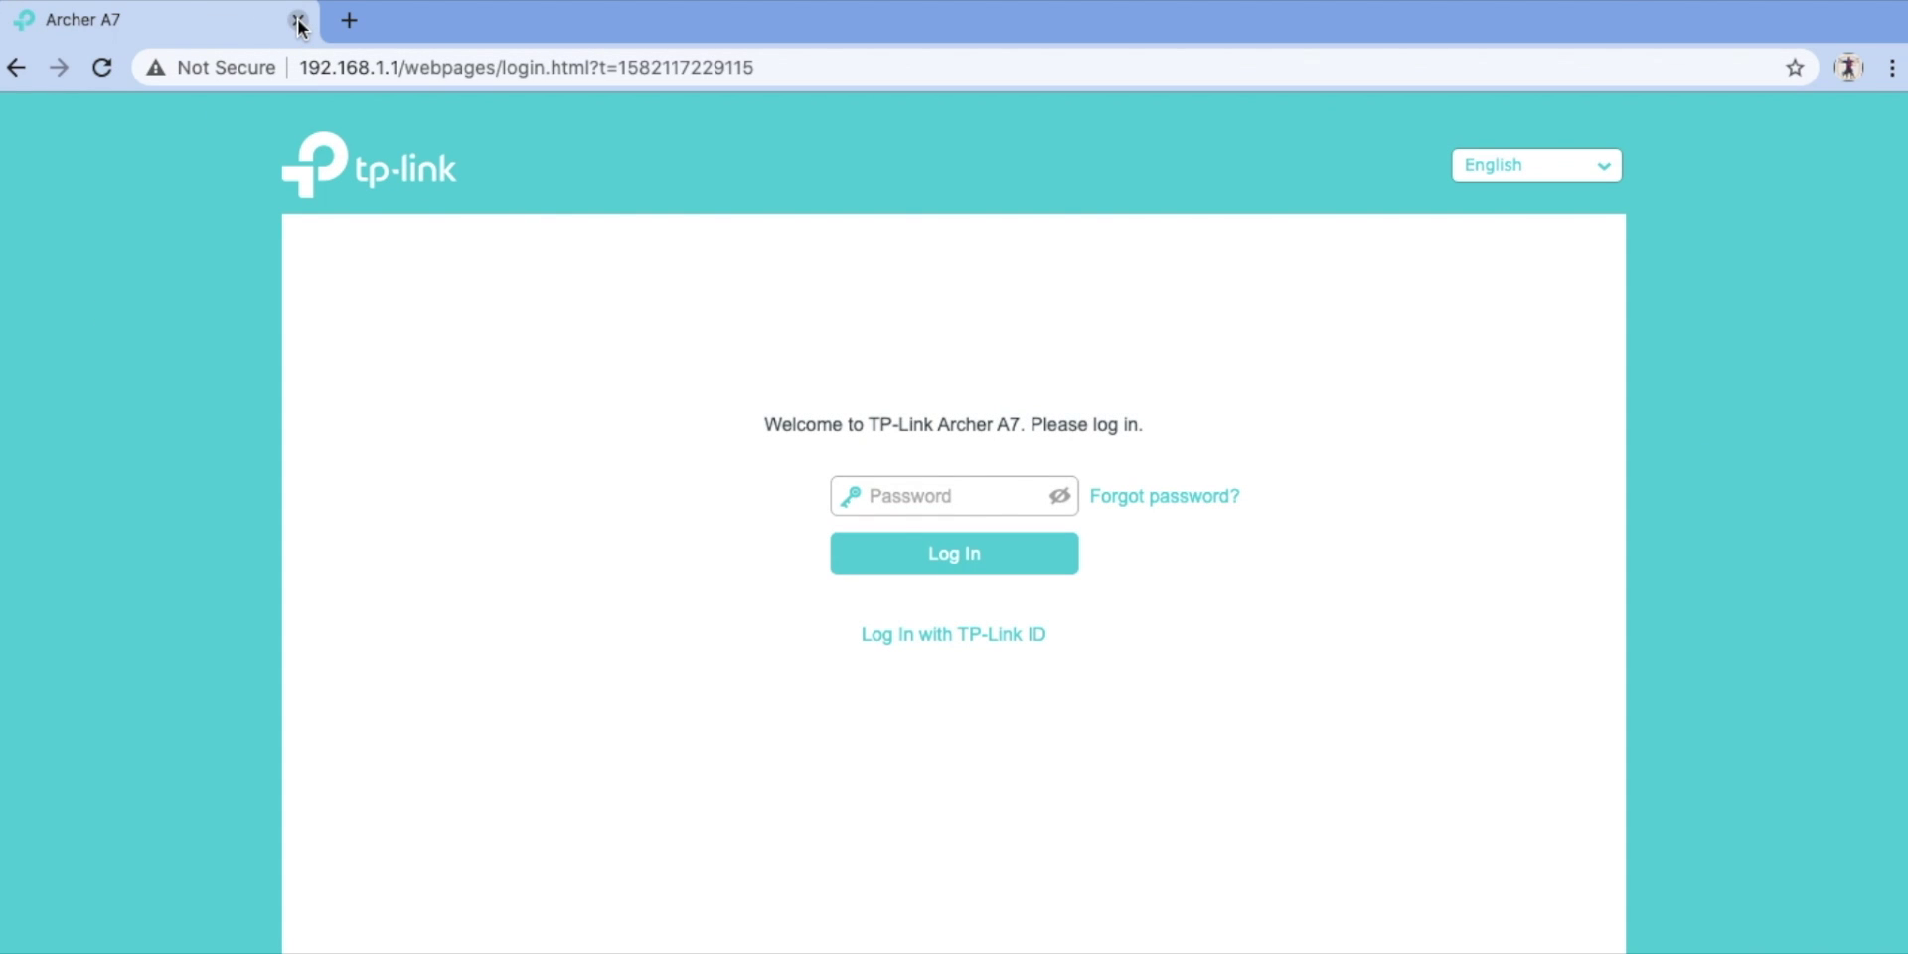
pyautogui.moveTo(1434, 18)
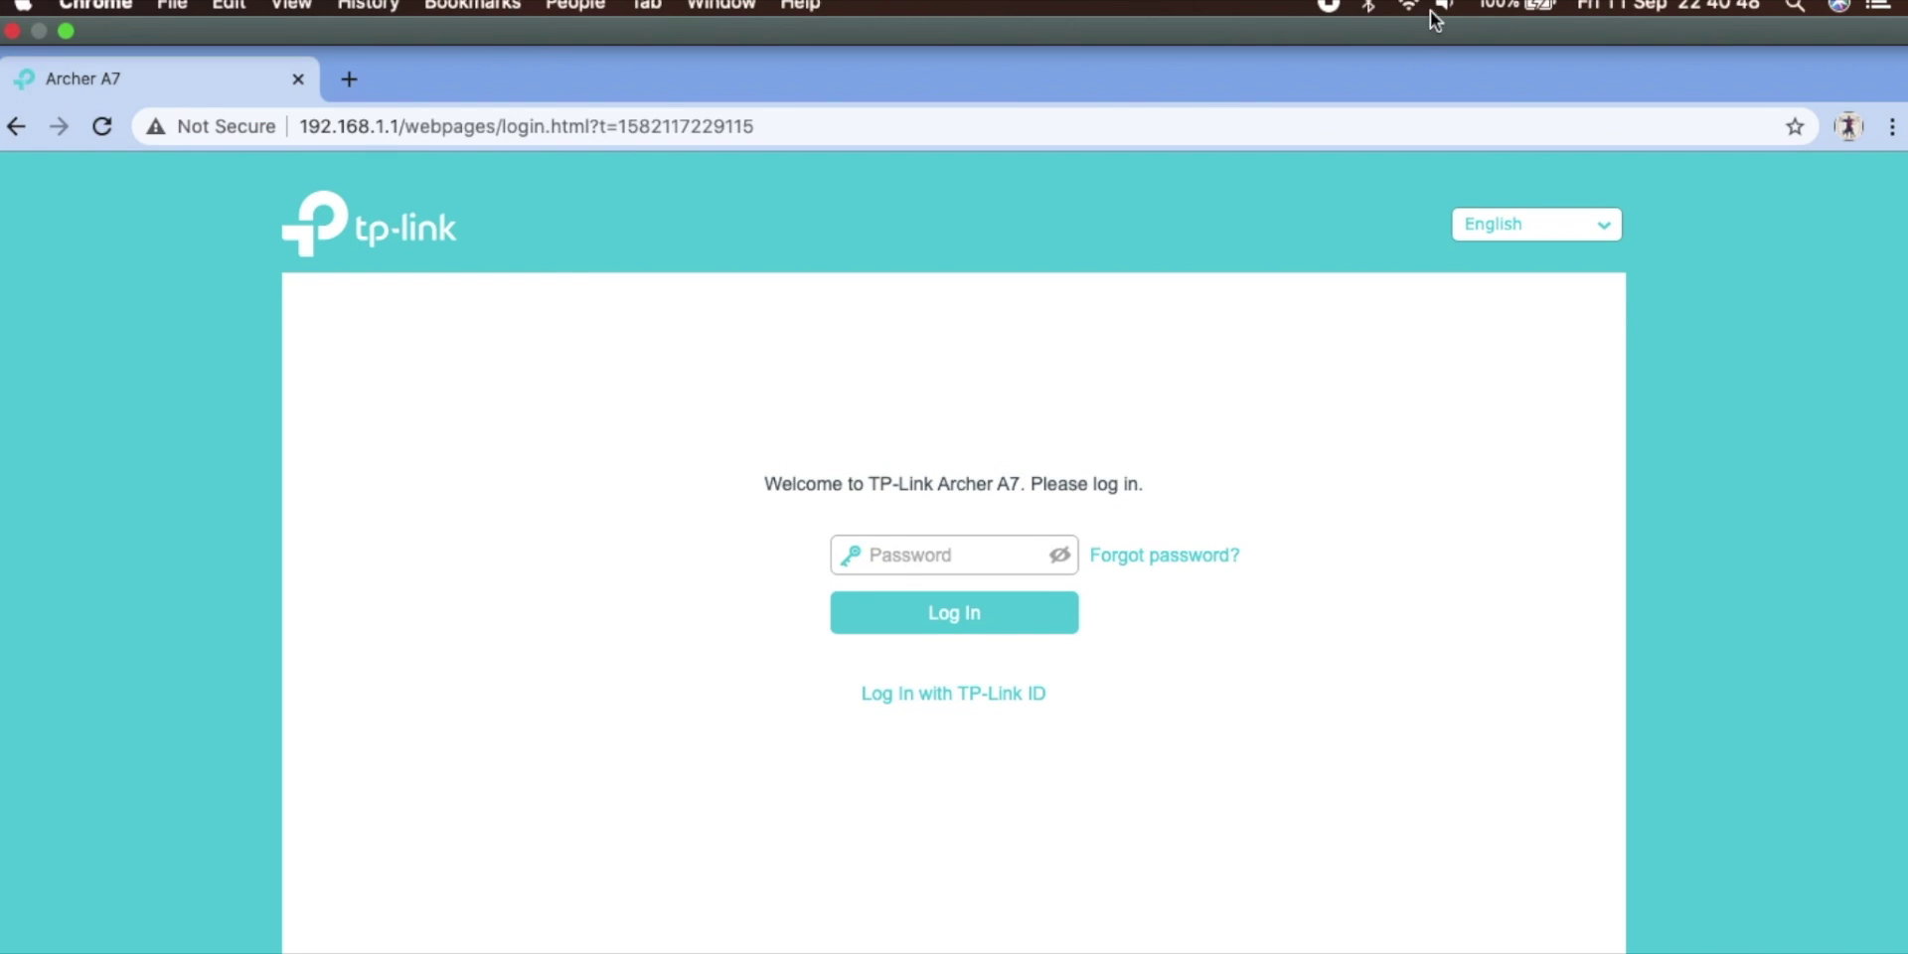